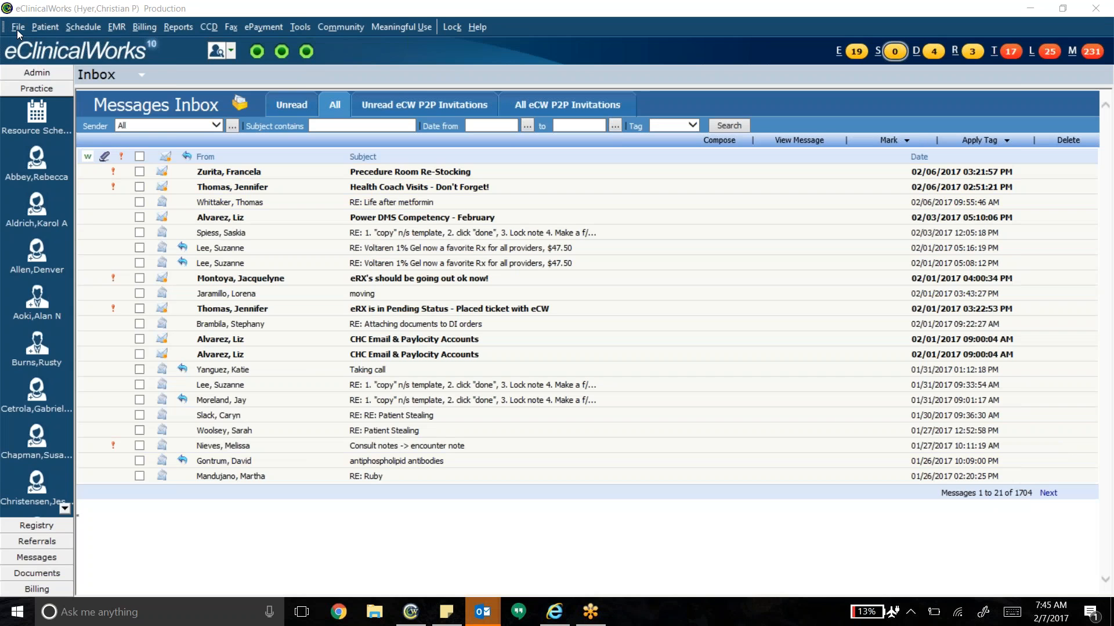
- Open the personal settings and display the second page of default options
click(17, 28)
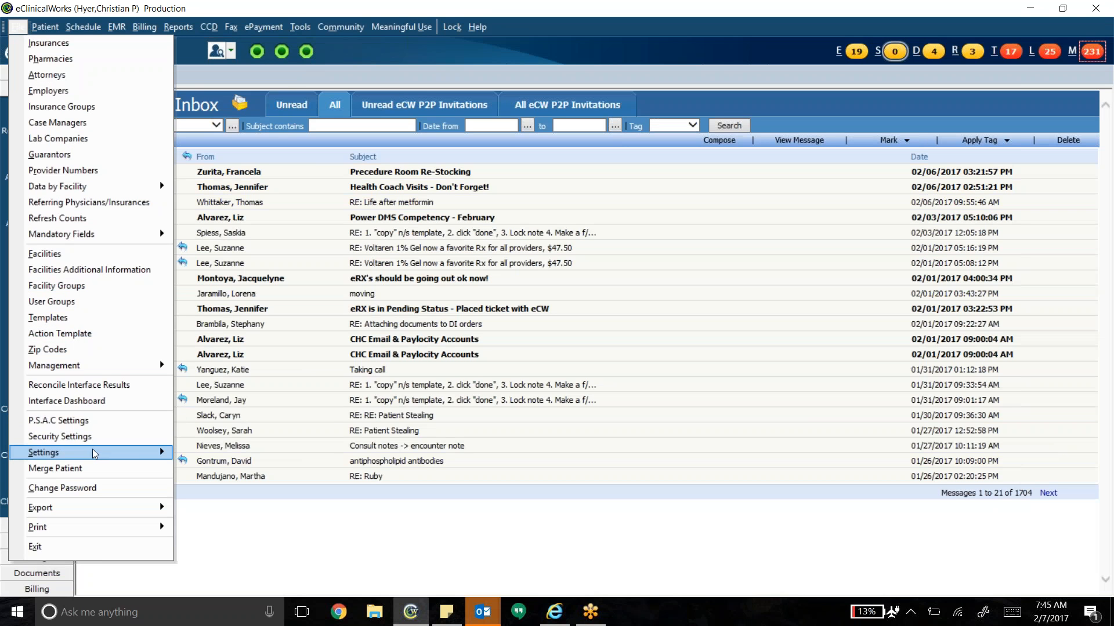
mouse_move(98, 453)
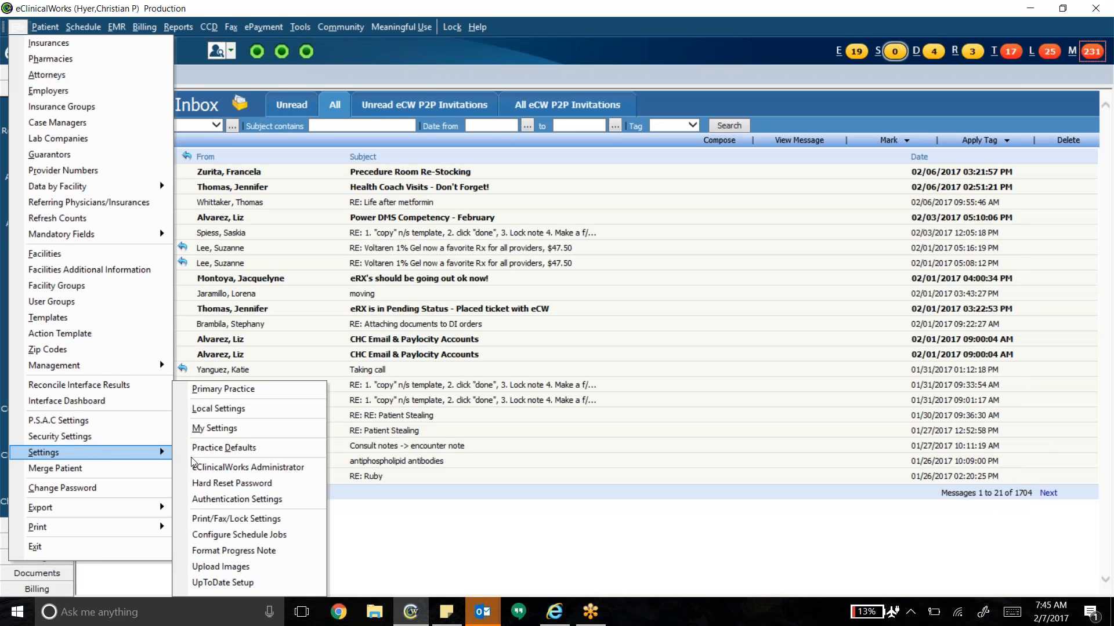
click(232, 432)
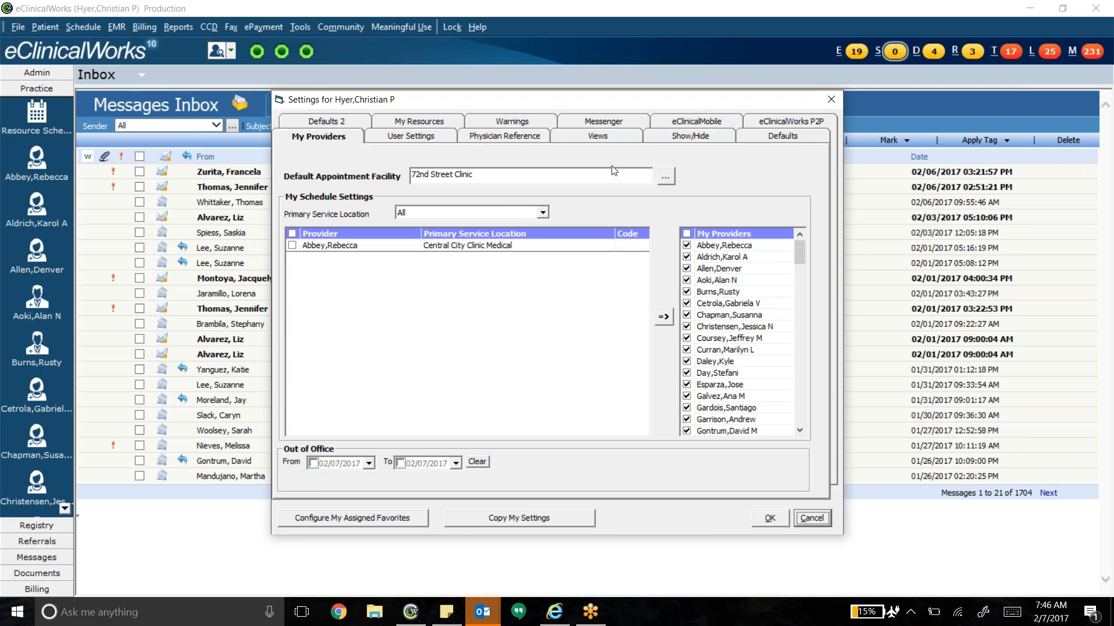
click(343, 122)
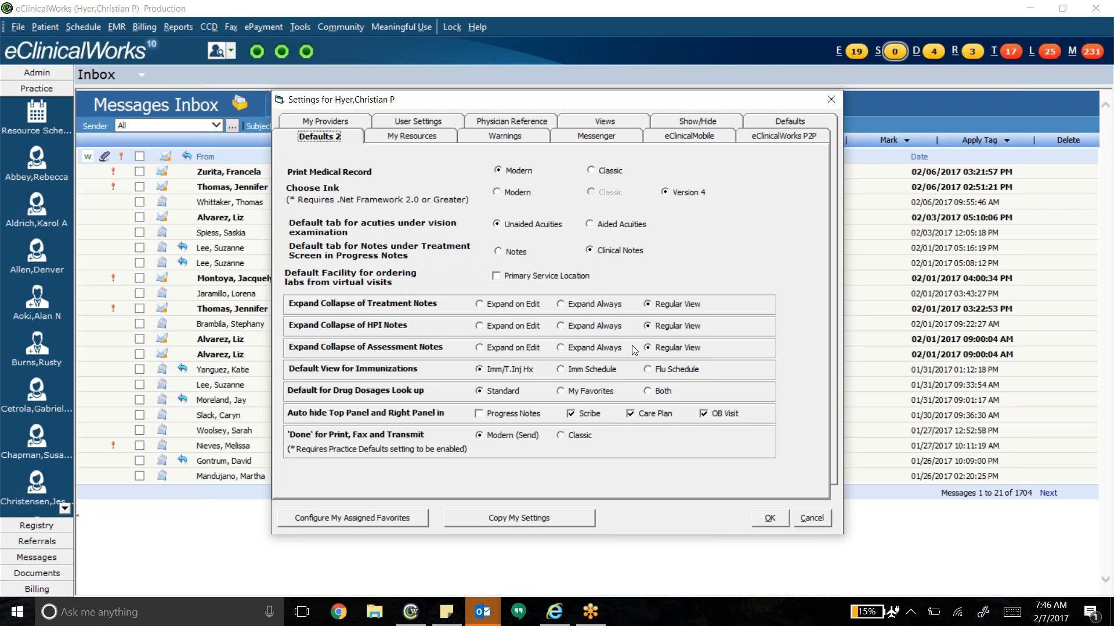
drag(561, 99, 462, 102)
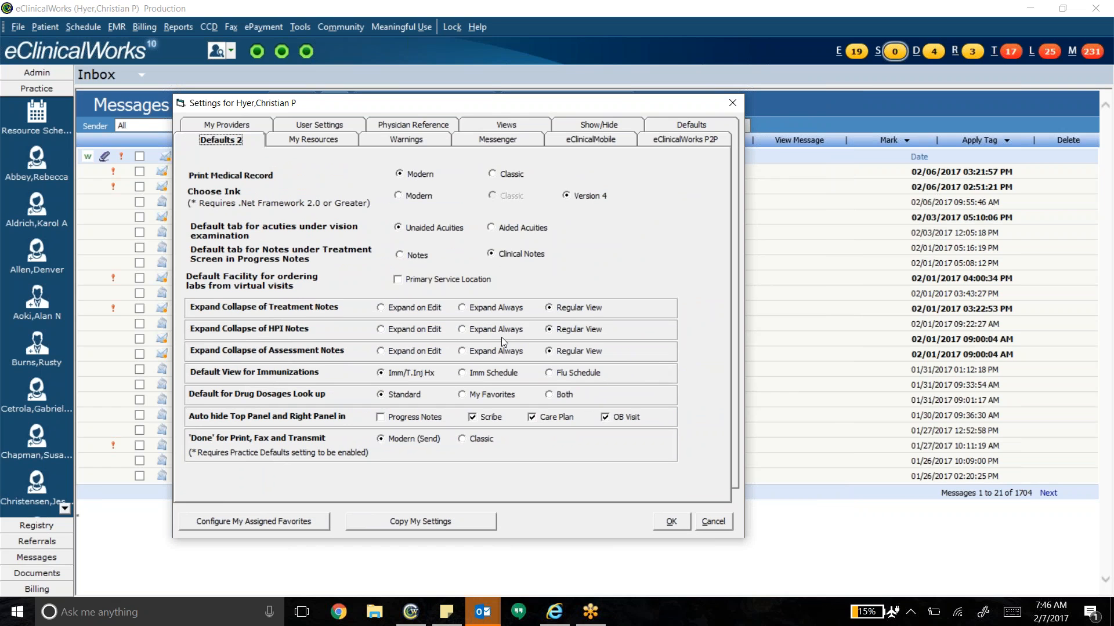
- Set the expand/collapse options for assessment notes and treatment notes to Expand Always
click(469, 355)
click(478, 308)
click(558, 312)
click(471, 312)
- Review the resource schedule settings and the general user settings, including the display style choices for structured data in progress notes
click(341, 140)
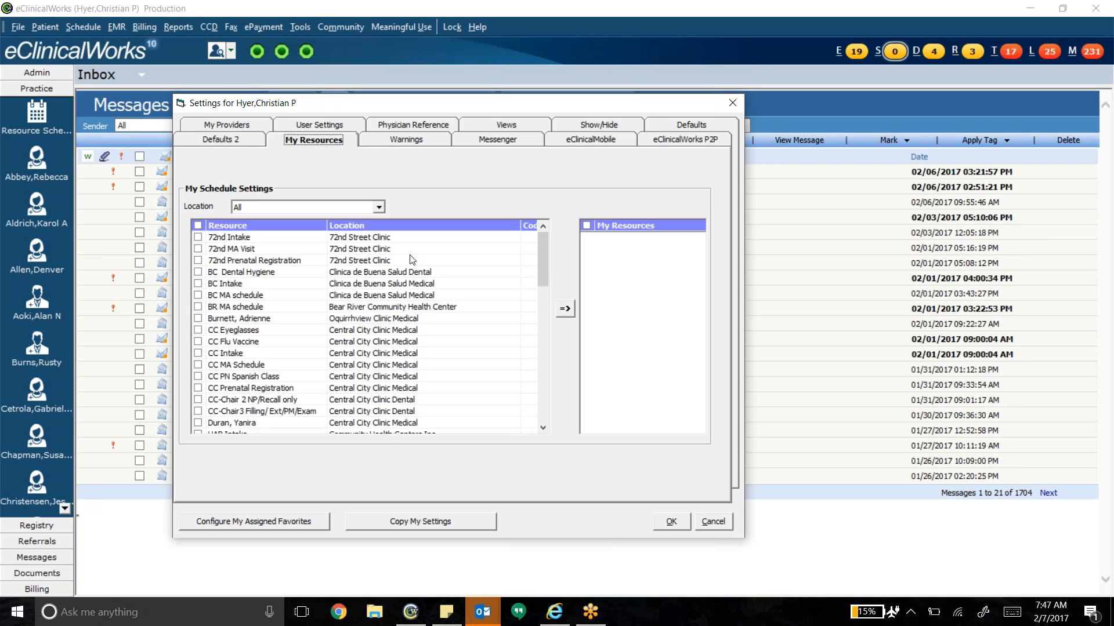
click(341, 126)
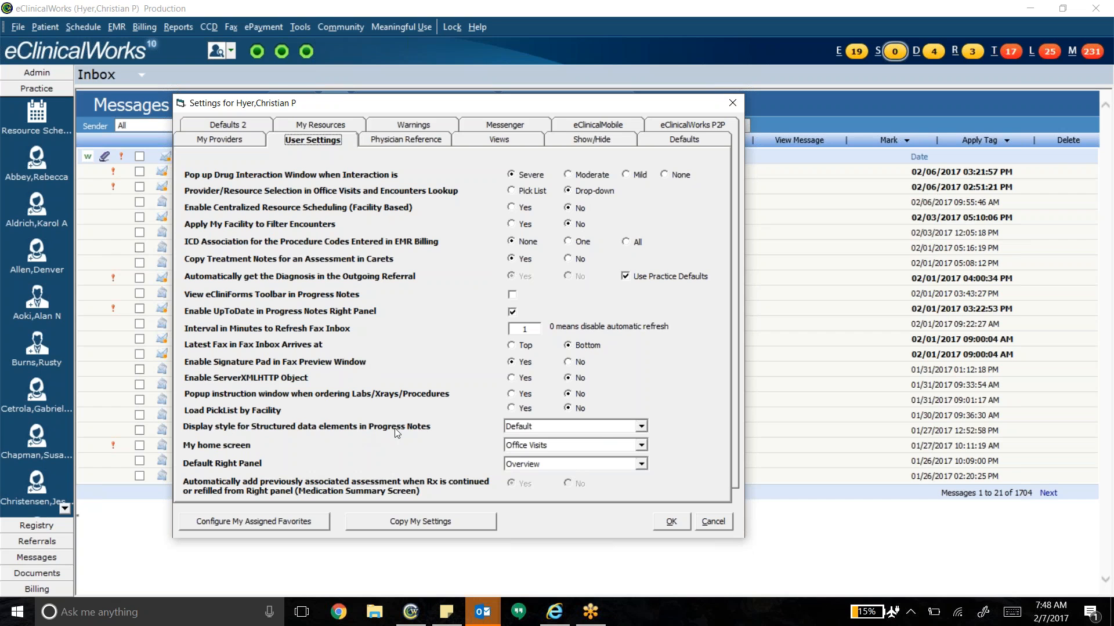
click(601, 428)
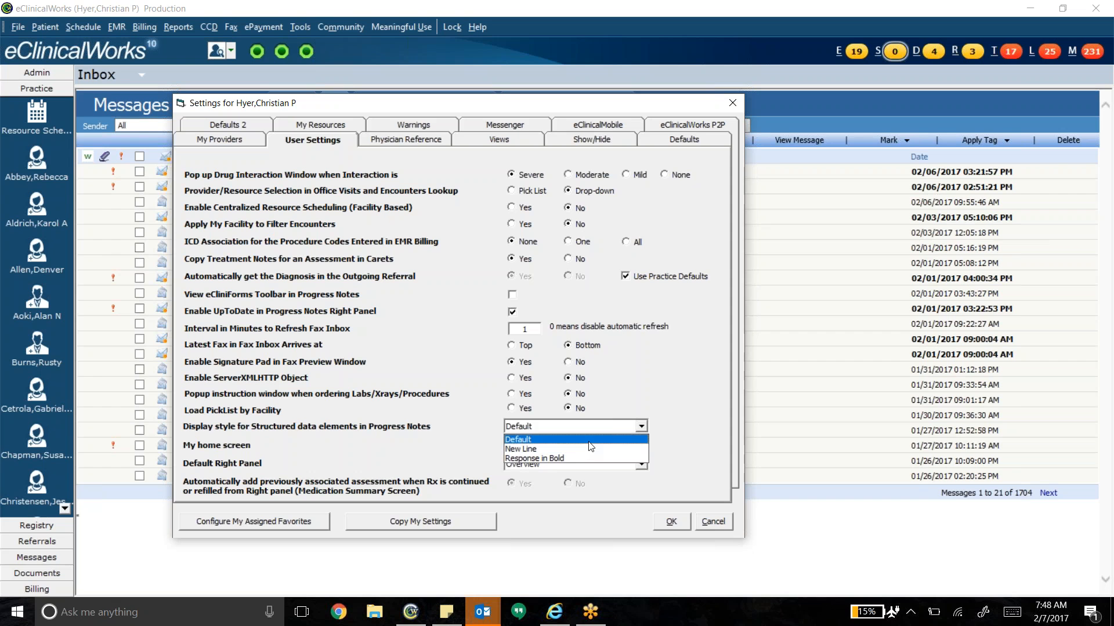
click(594, 444)
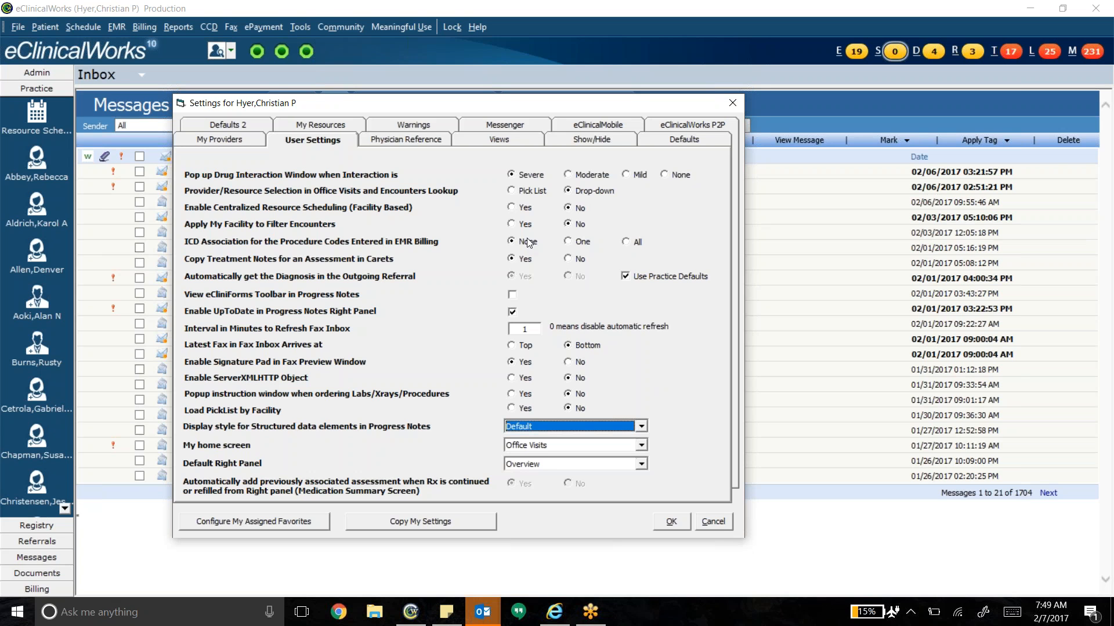
- Review the personal settings for warnings, physician reference, views, messenger, show/hide, defaults and eClinicalWorks P2P
click(405, 129)
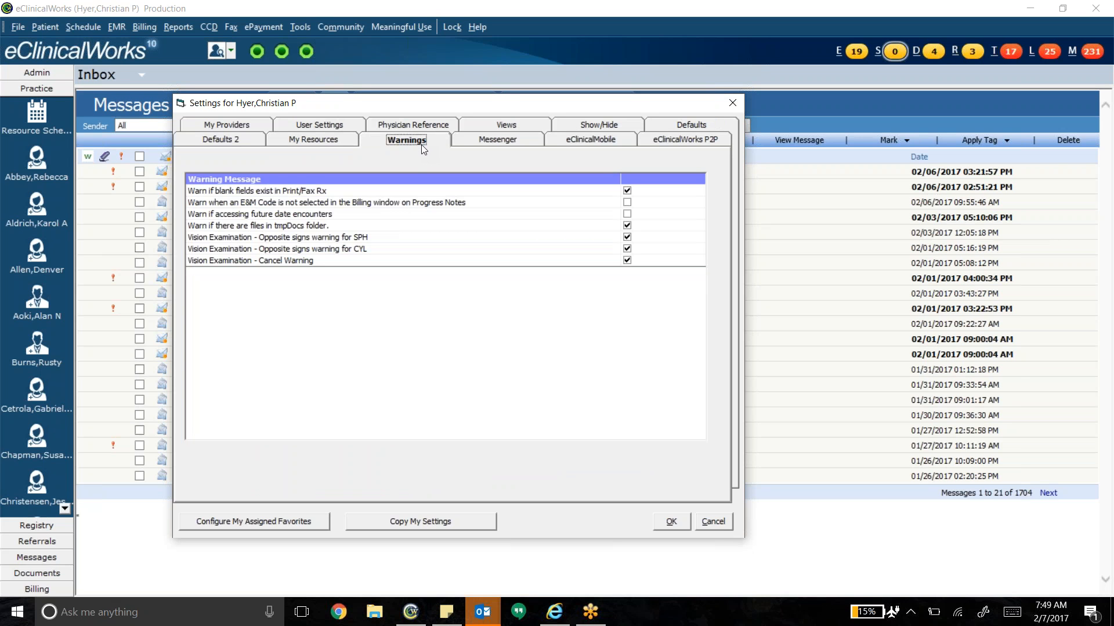
click(437, 125)
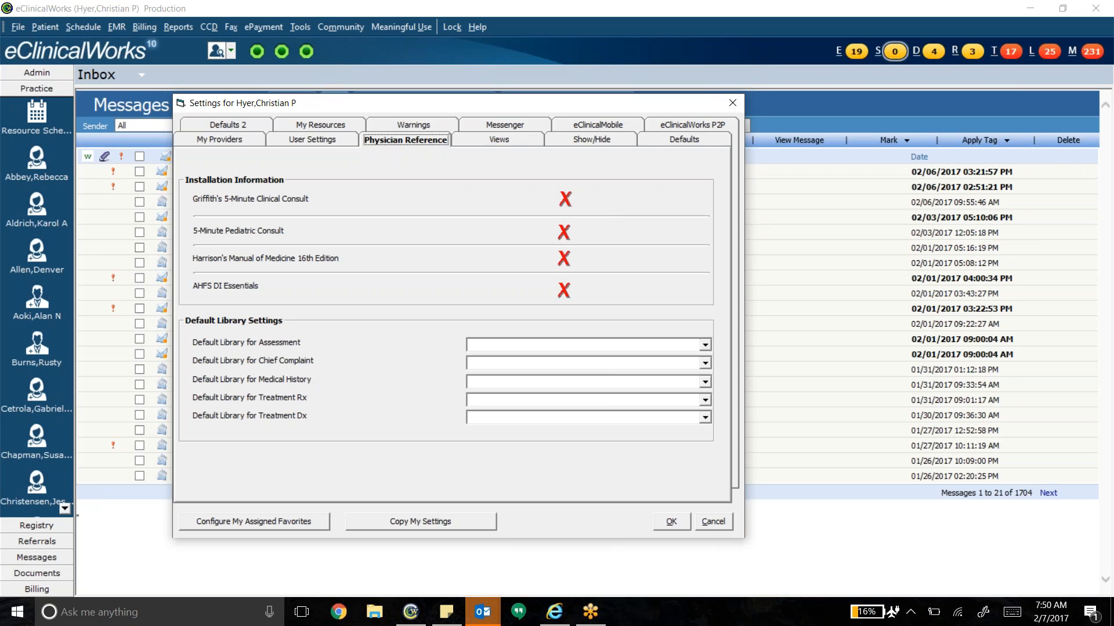
click(475, 140)
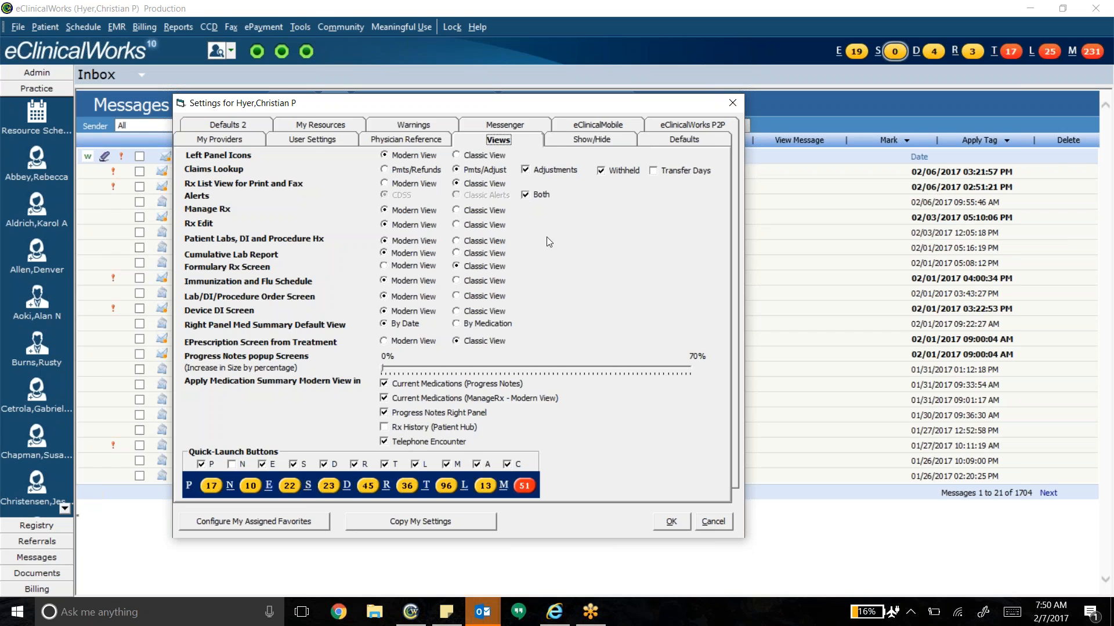
click(535, 128)
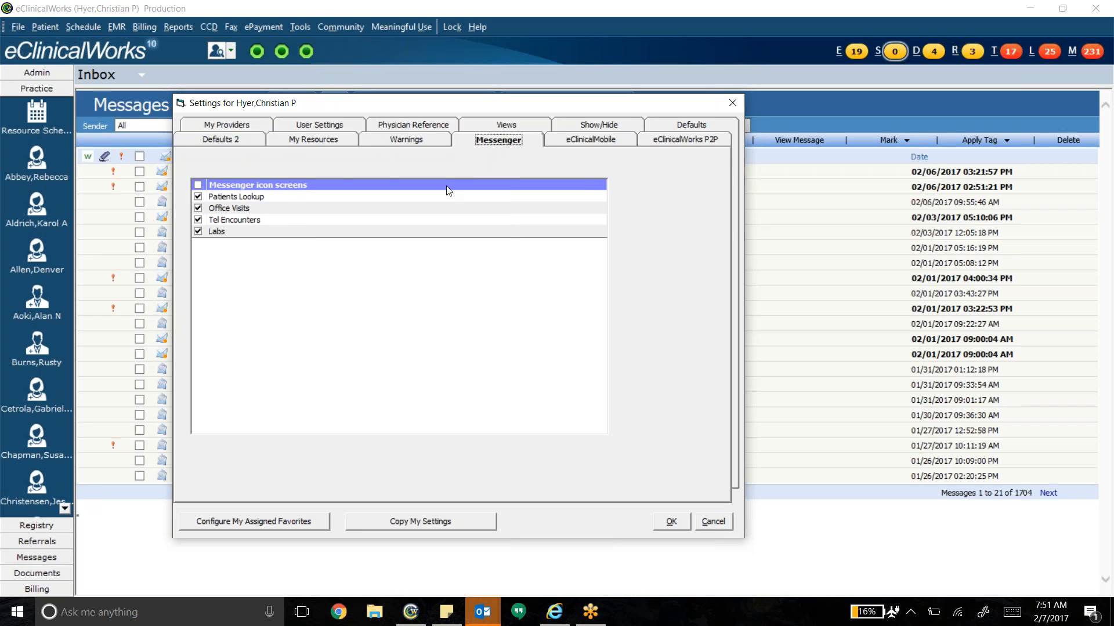
click(623, 131)
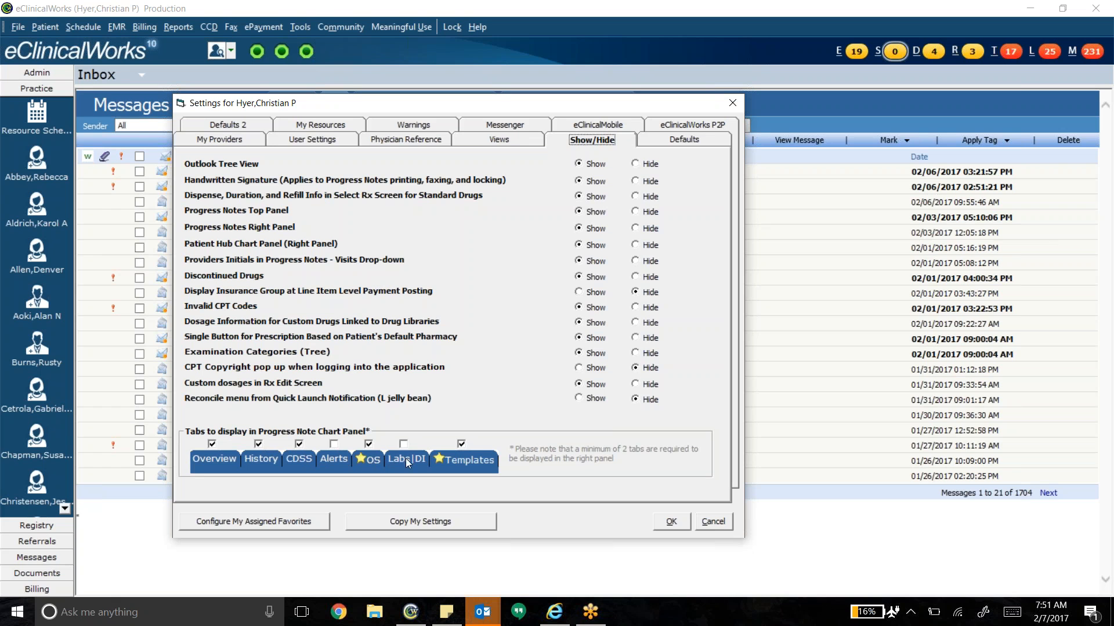
click(648, 140)
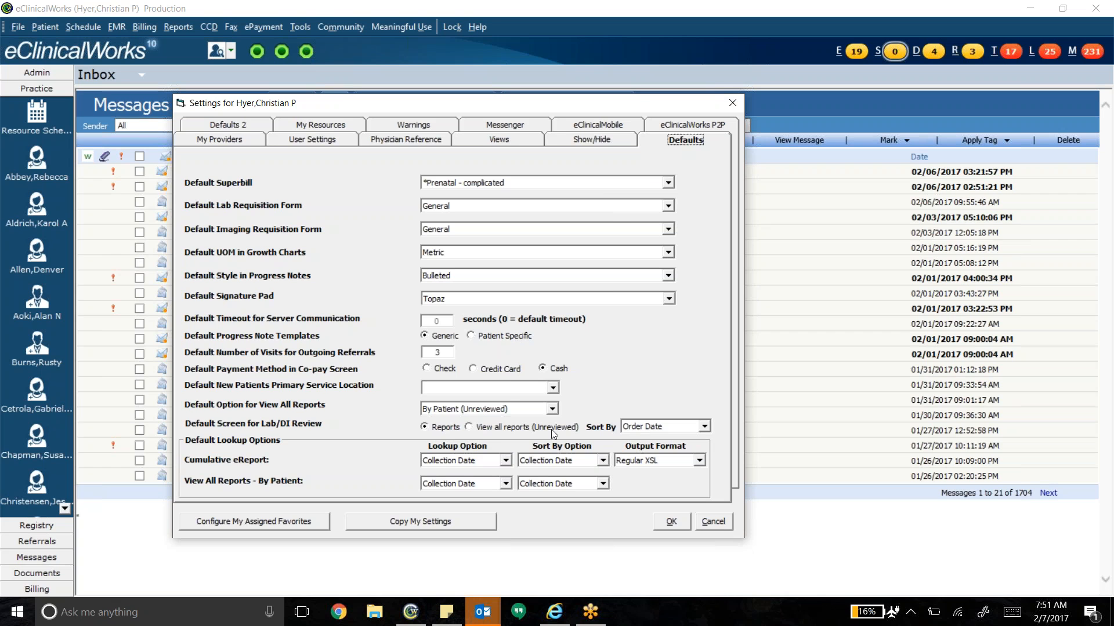
click(669, 127)
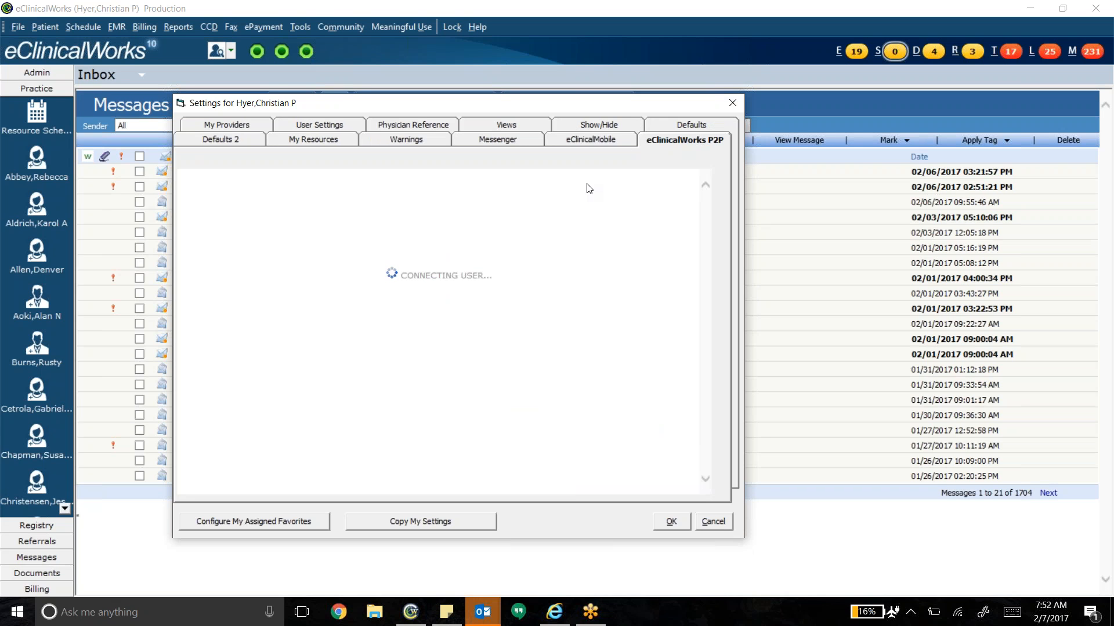
click(671, 128)
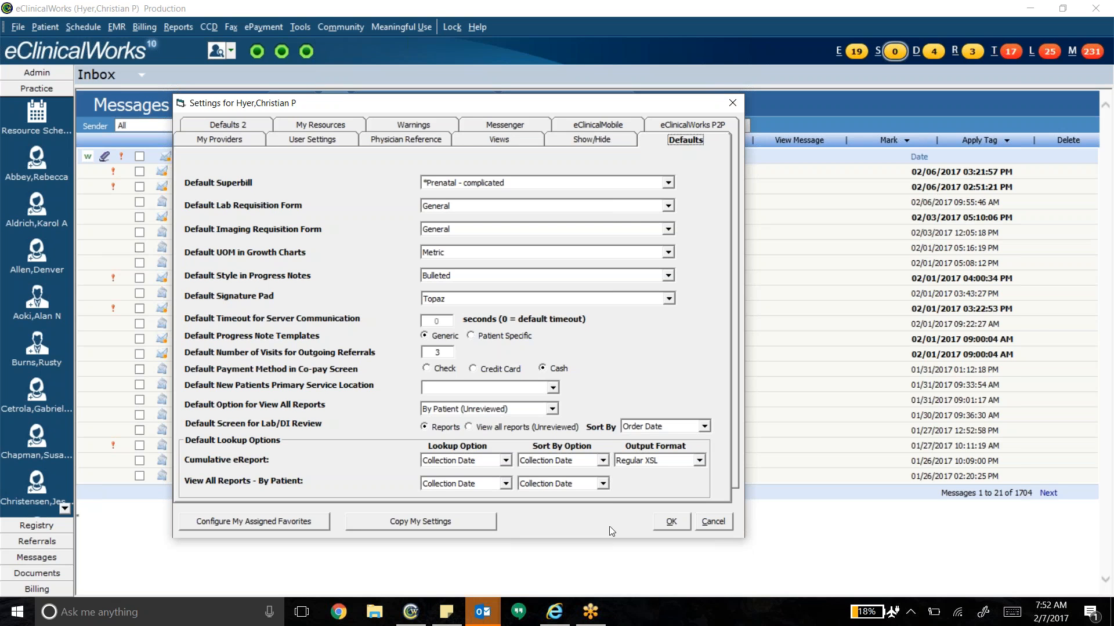
- Configure the assigned favorites by removing one staff member, the Neighborhood team and another provider's team from the Assigned To favorites
click(317, 523)
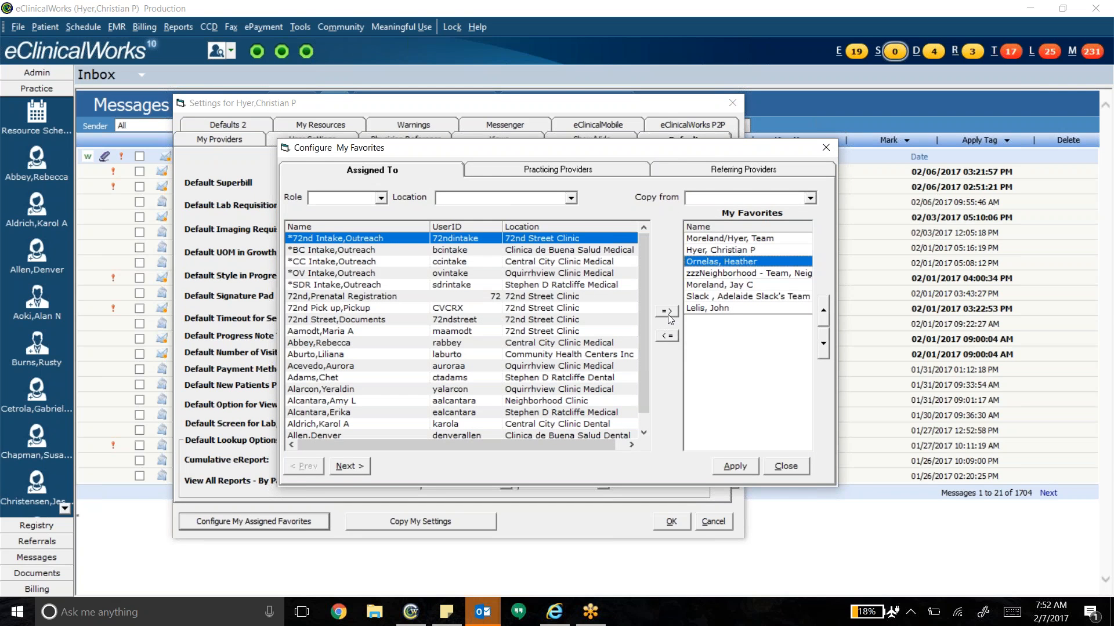
click(666, 336)
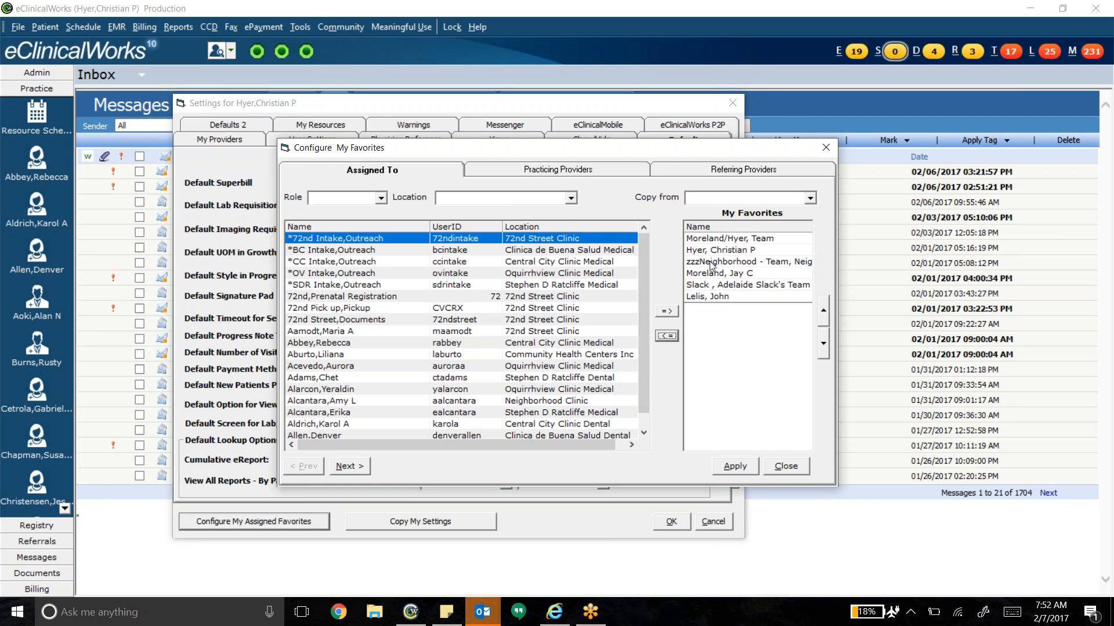
click(712, 266)
click(665, 336)
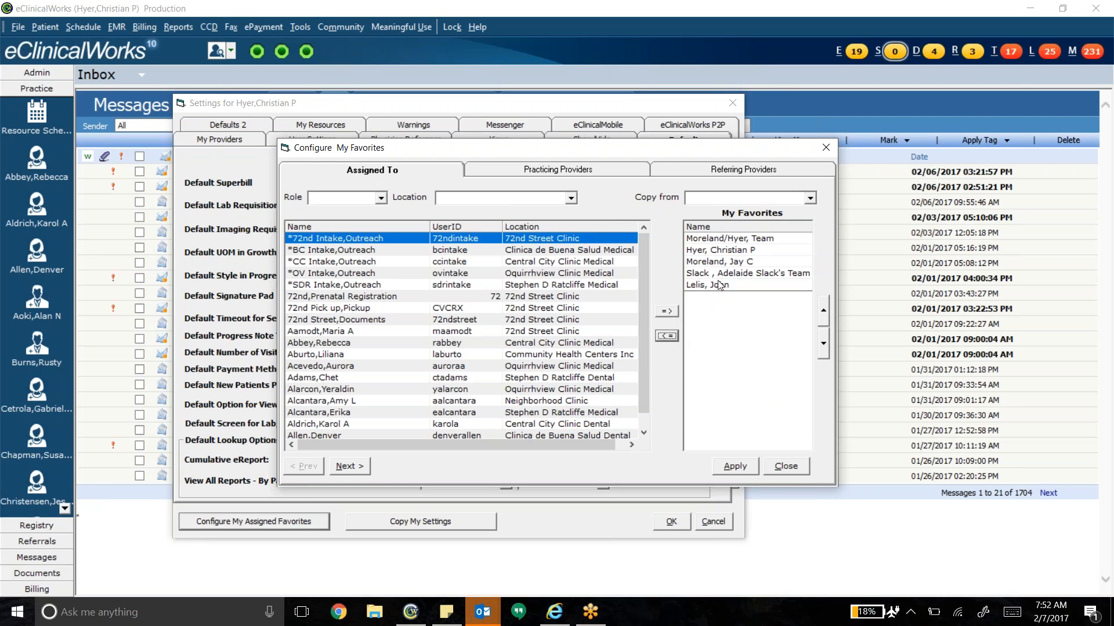
click(724, 274)
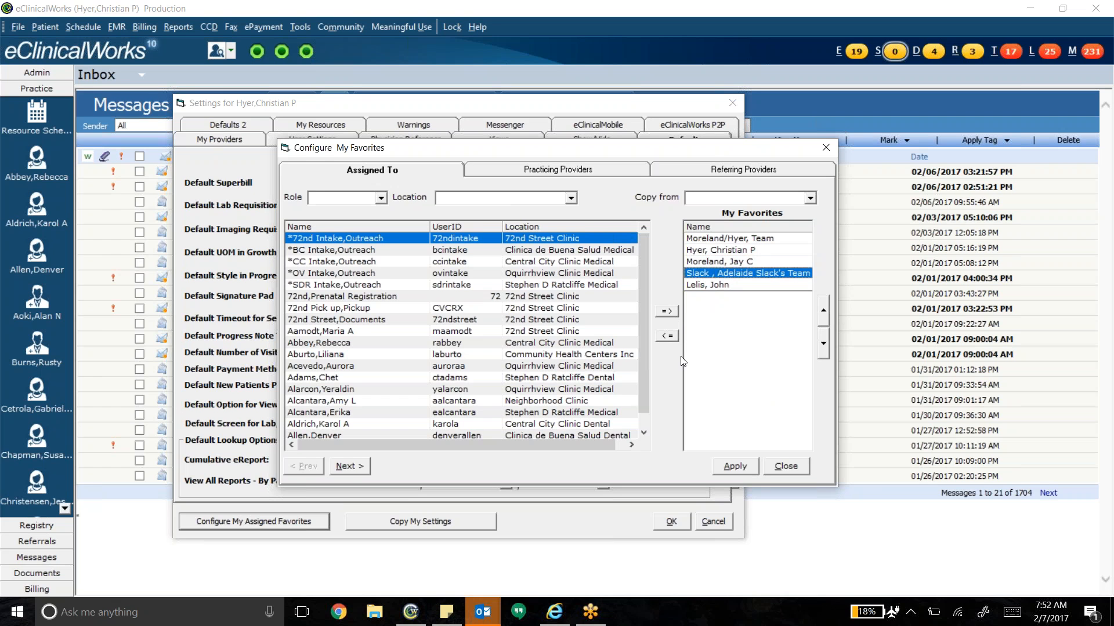
click(668, 336)
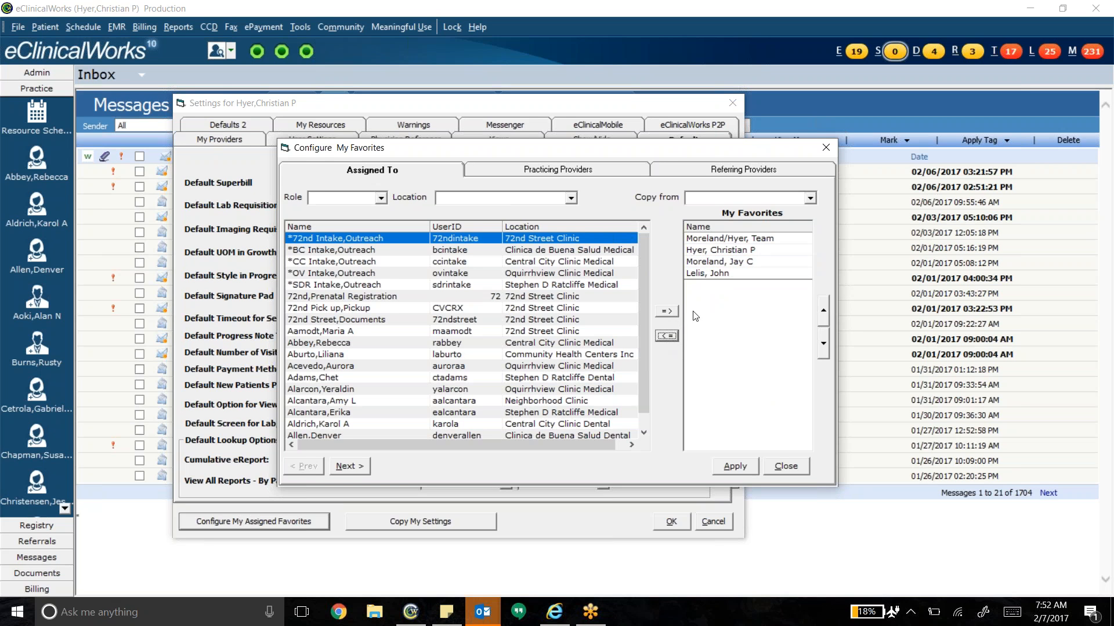
- Remove the two remaining individual colleagues from the Assigned To favorites, save the list and close the favorites configuration
click(700, 276)
click(661, 336)
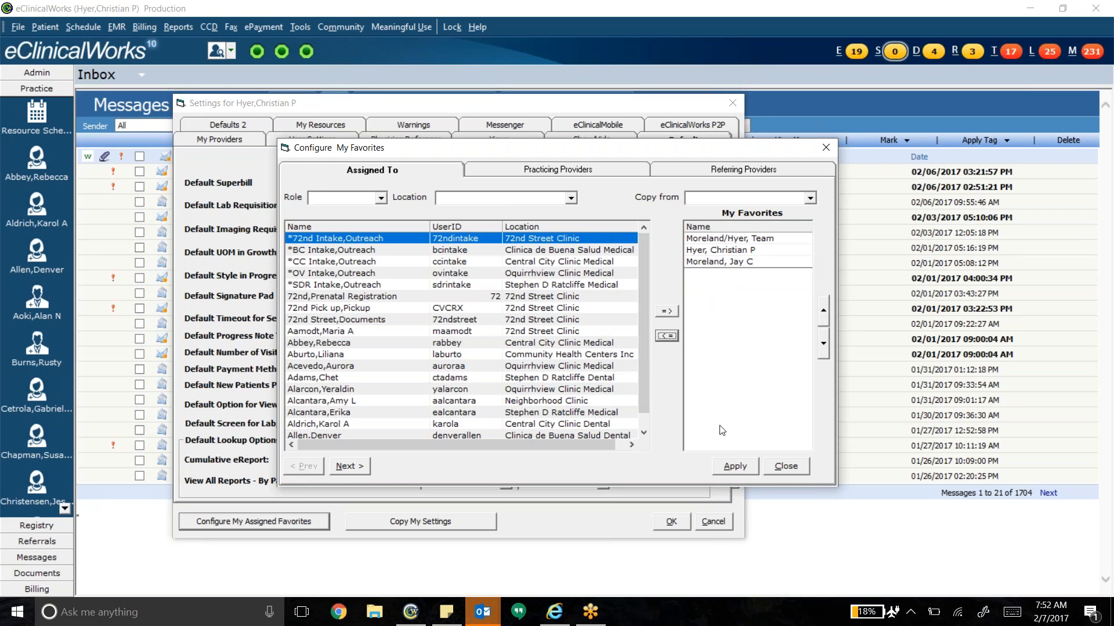
click(704, 265)
click(669, 336)
click(734, 467)
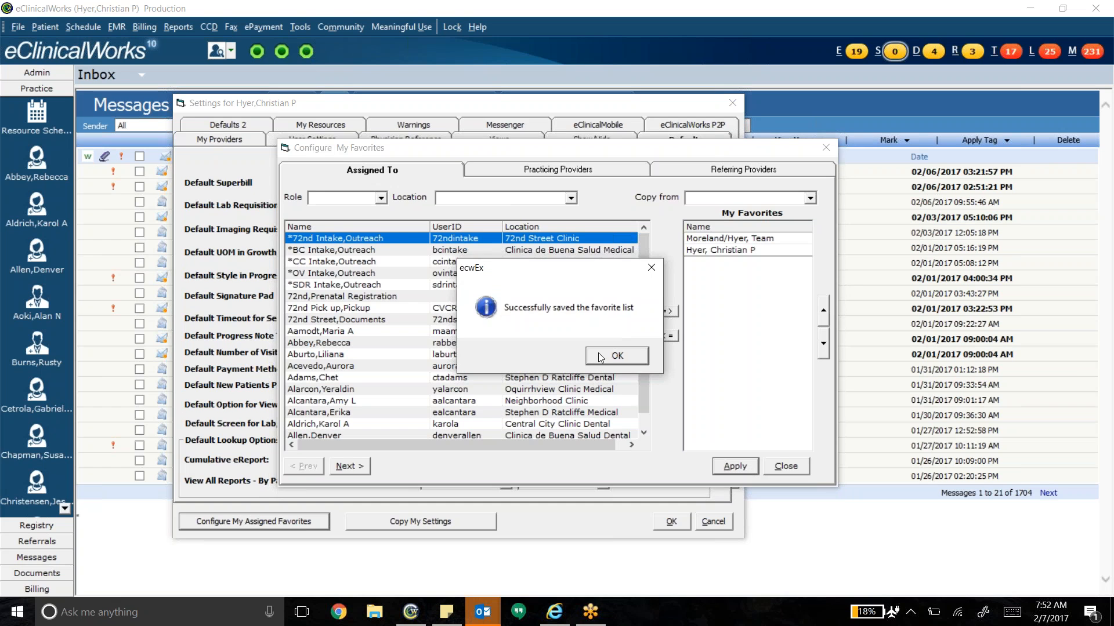
click(601, 355)
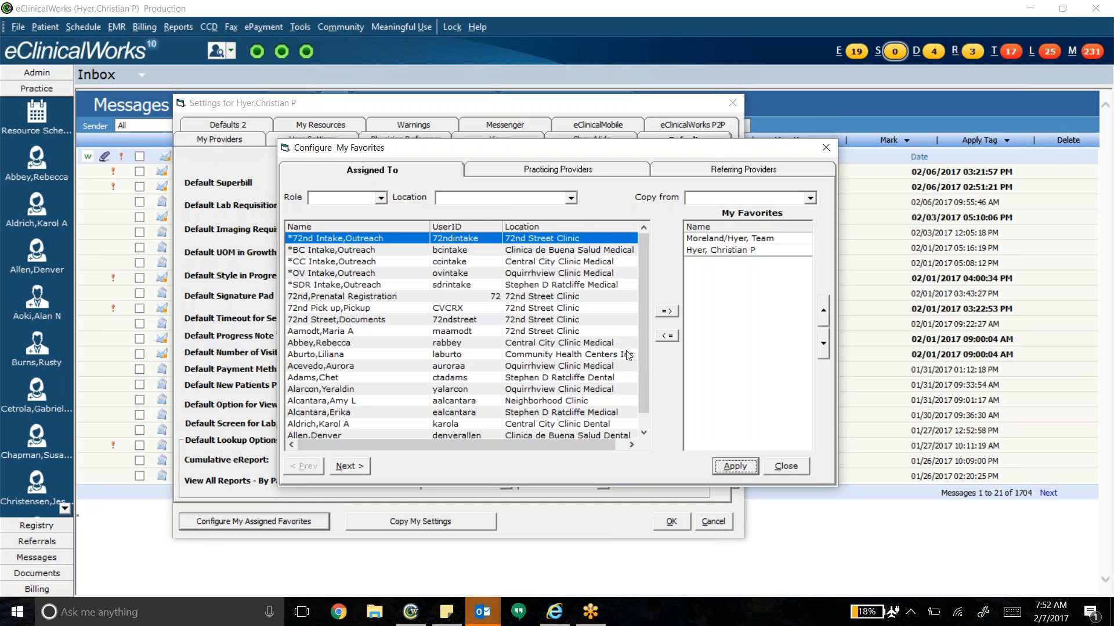
click(787, 467)
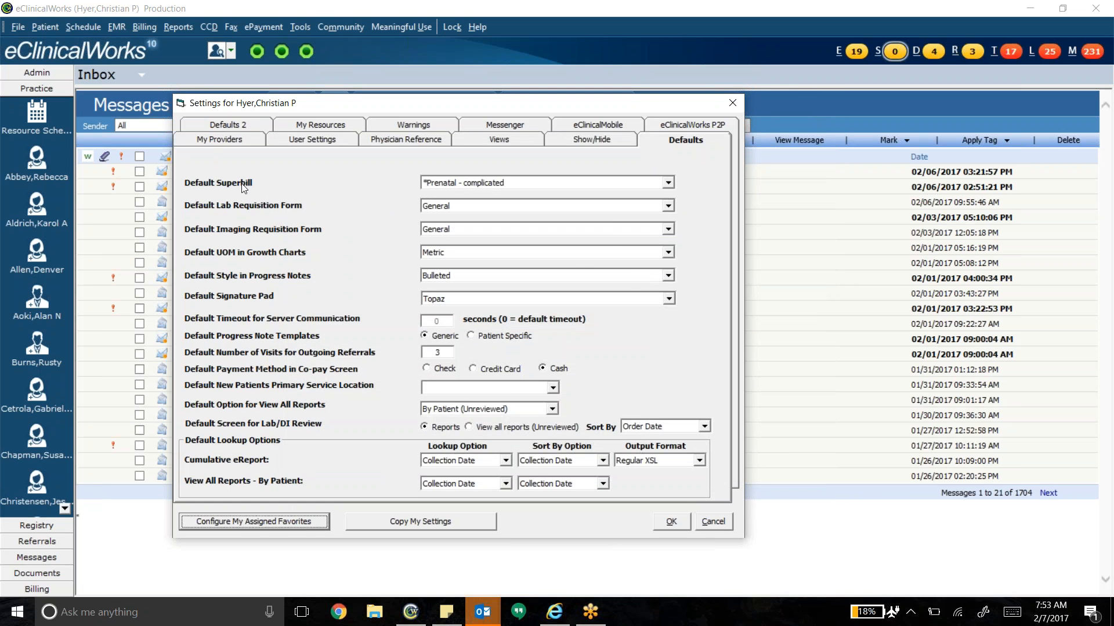
- Examine the home screen choices in the user settings and leave the settings without saving
click(232, 145)
click(296, 138)
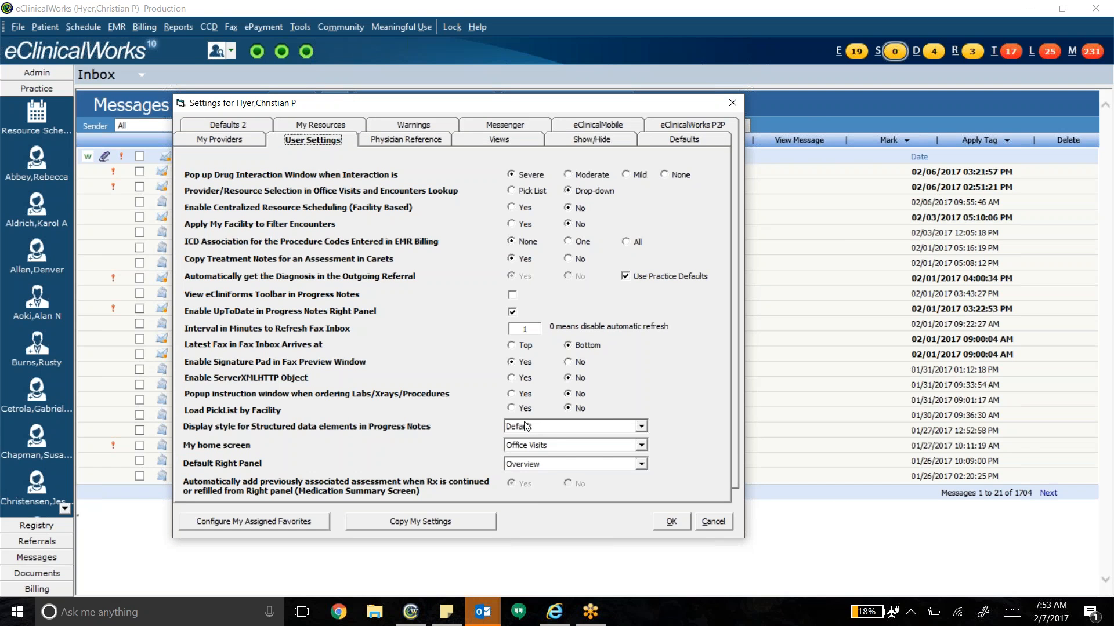
click(560, 445)
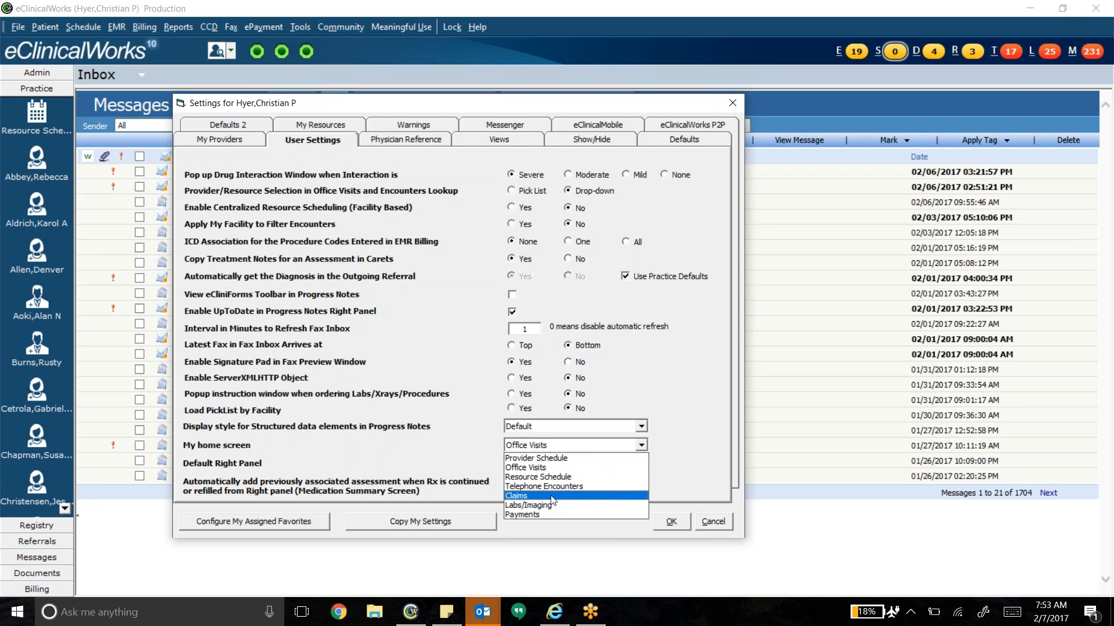
click(687, 390)
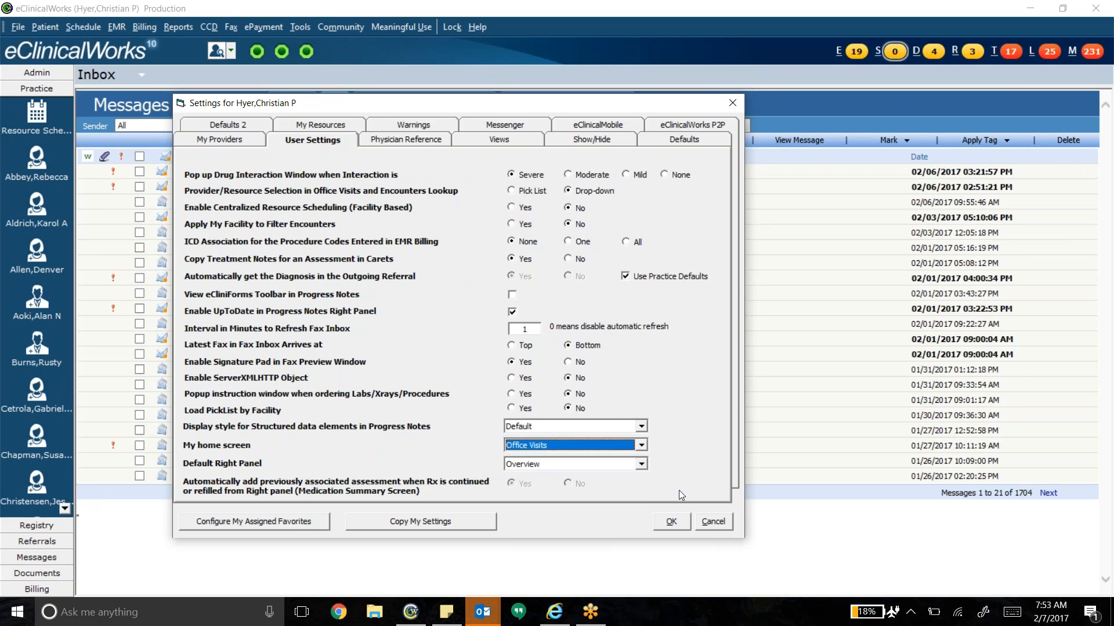
click(710, 523)
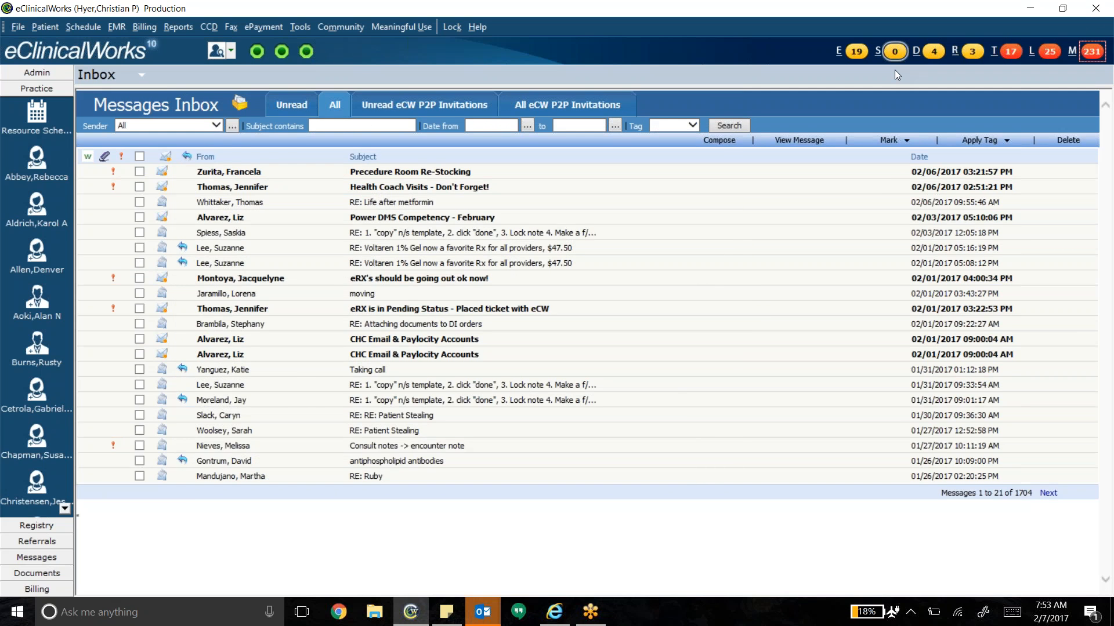
- Look up the test patient by name and open the Patient Hub
click(214, 52)
text(t)
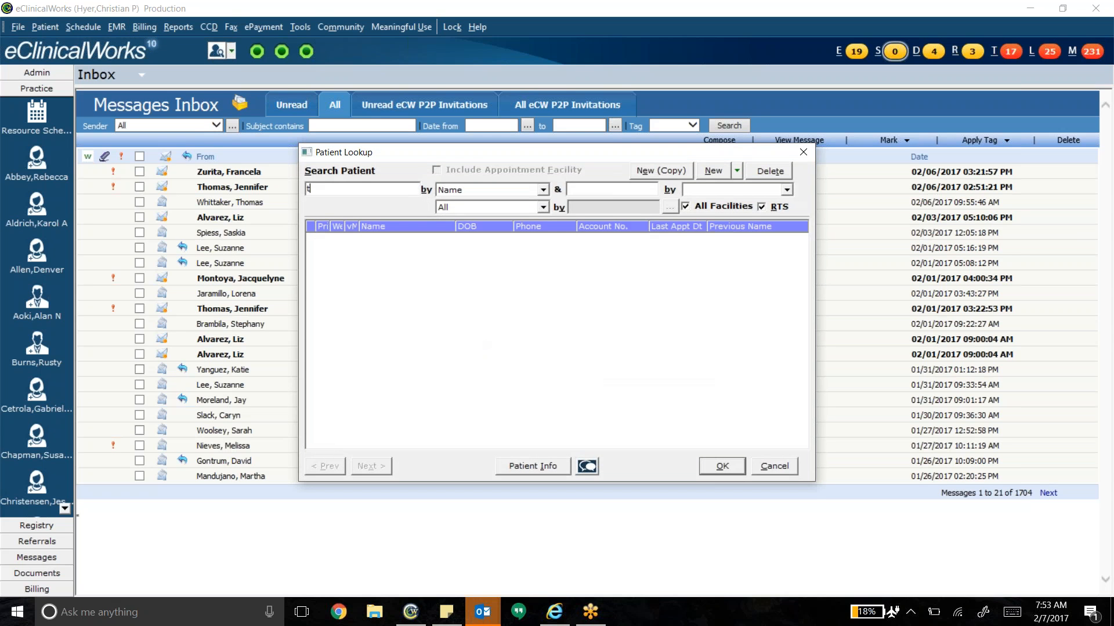
text(est,arr)
key(BackSpace)
click(722, 466)
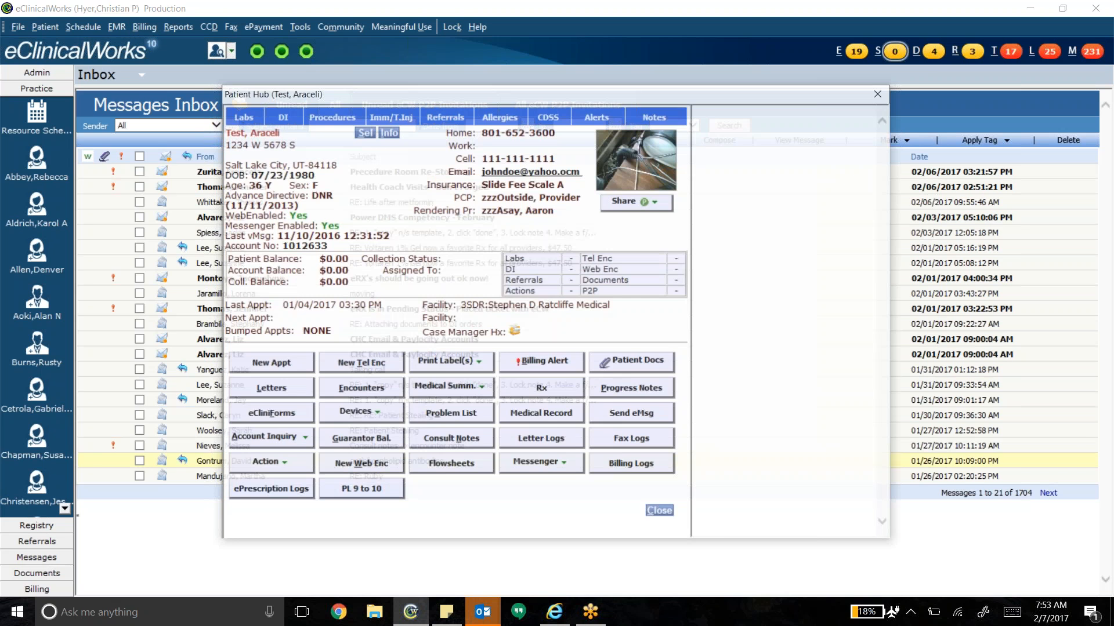
- Display the patient's 01/04/2017 encounter in the standard Progress Notes view and open its Assessments
click(632, 390)
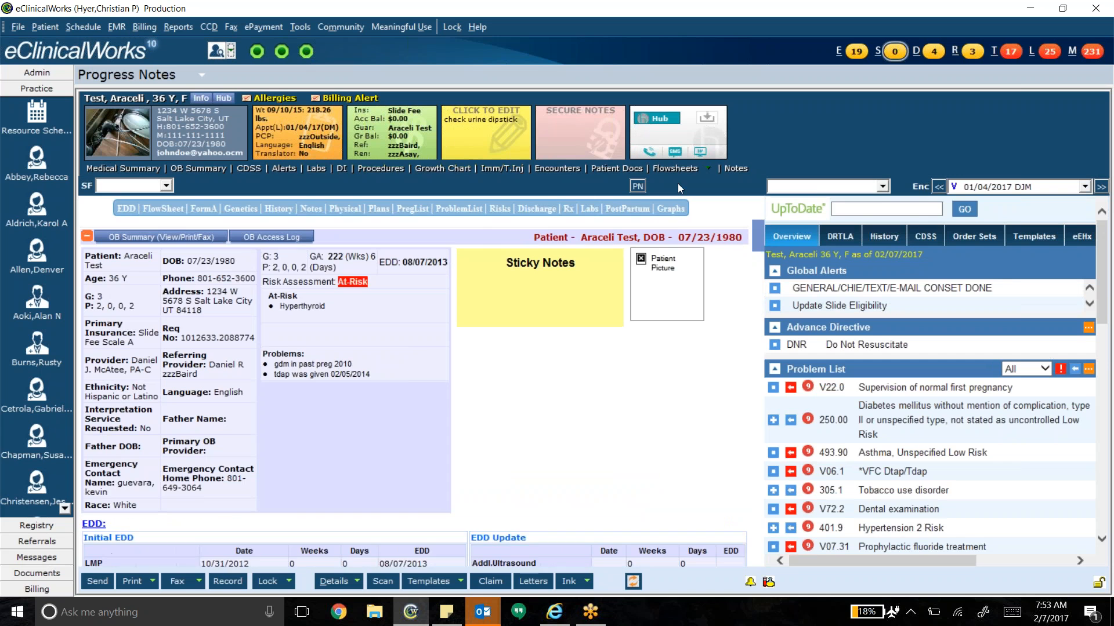
click(667, 170)
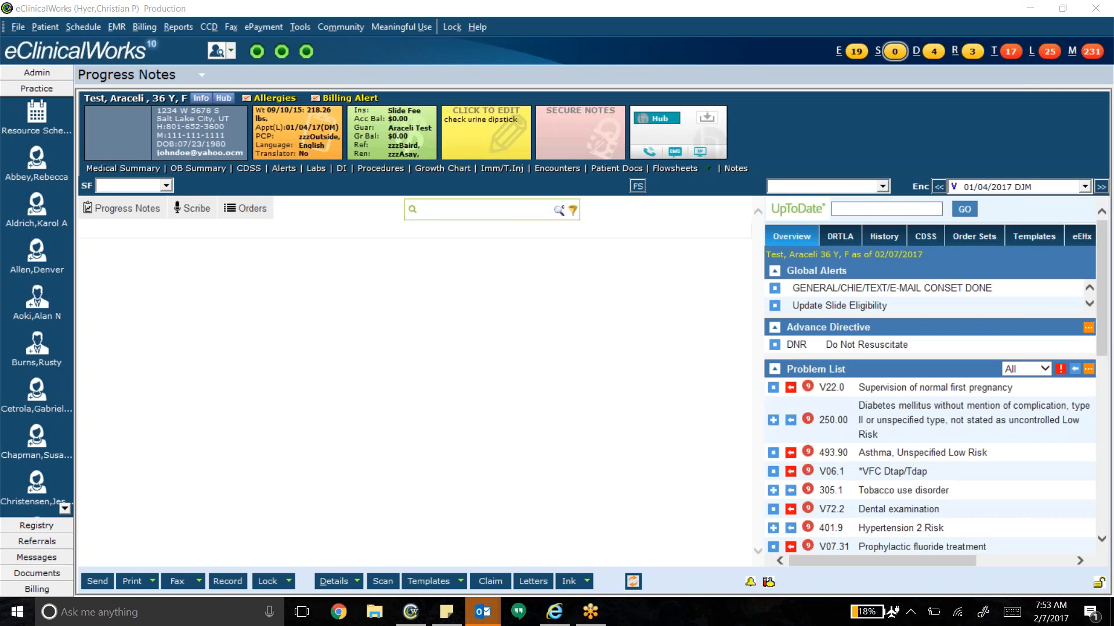
scroll(336, 574, down, 10)
click(347, 586)
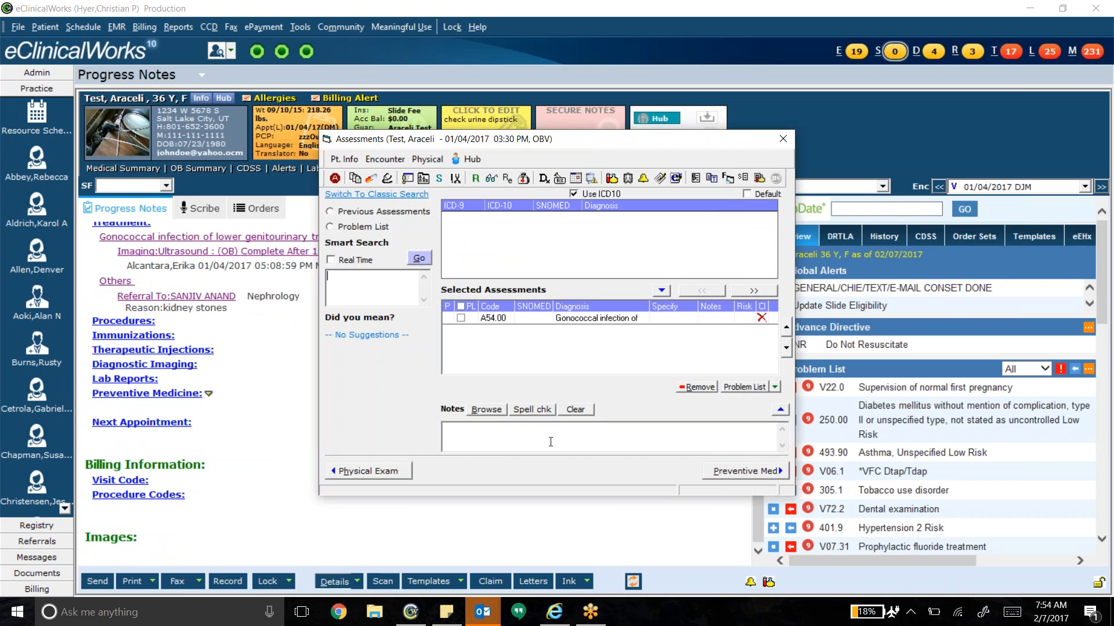
- Enlarge the Notes area of the Assessments window, try entering the text "stuff" and erase it
click(781, 411)
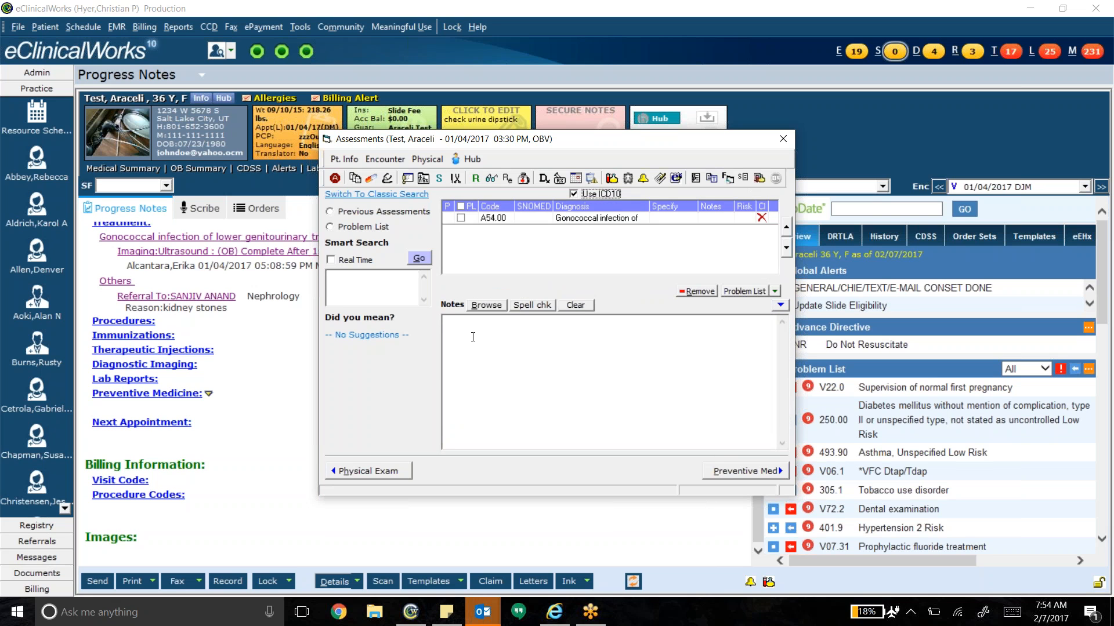
text(stuff)
key(BackSpace)
key(BackSpace)
key(BackSpace)
key(BackSpace)
key(BackSpace)
- Move the Assessments window aside, open the encounter's Treatment window and try out expanding and collapsing its notes area
drag(548, 139, 346, 173)
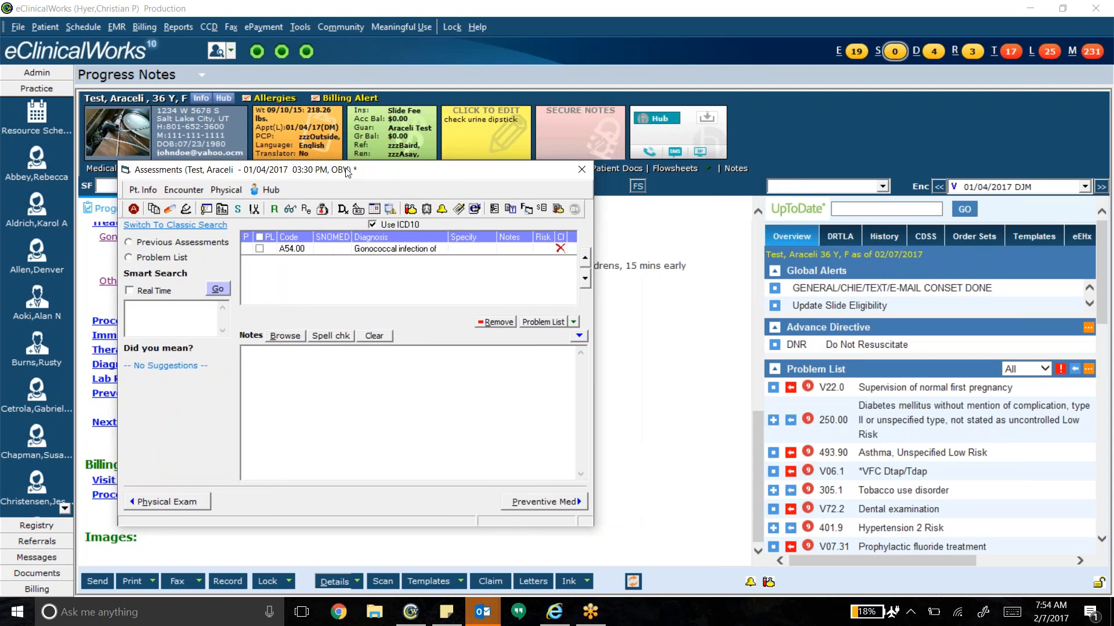
click(357, 208)
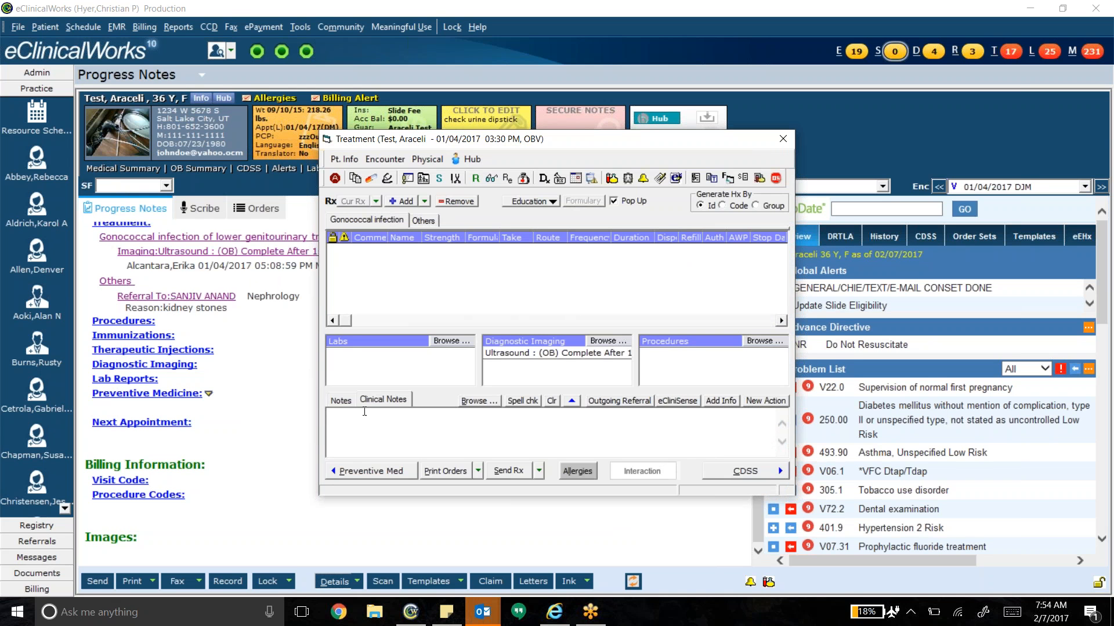
click(571, 400)
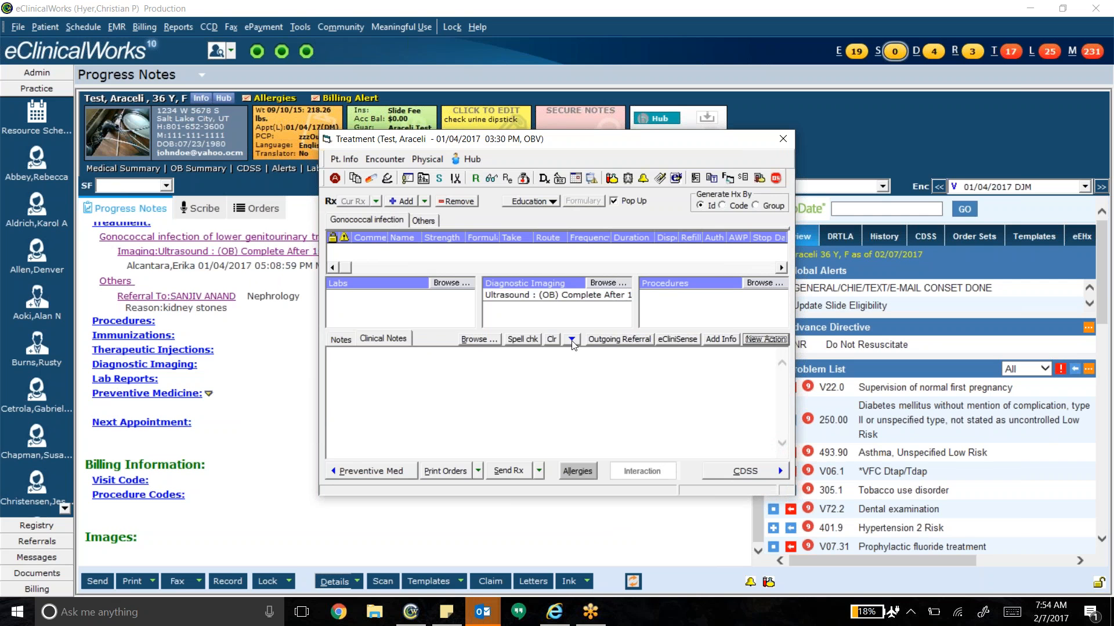
click(569, 343)
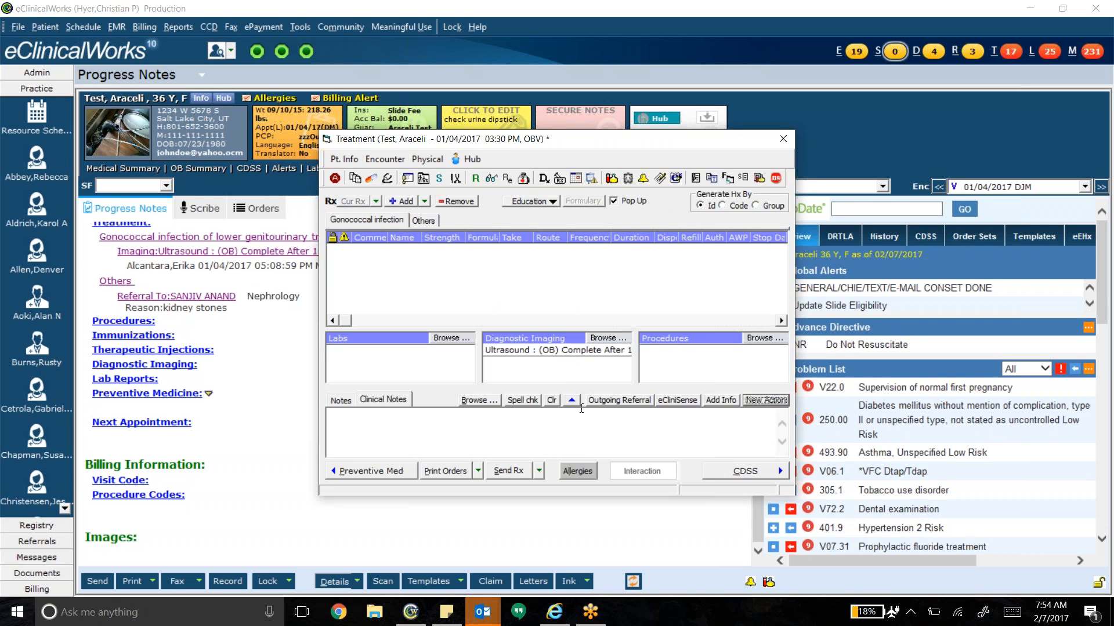
click(571, 401)
click(480, 386)
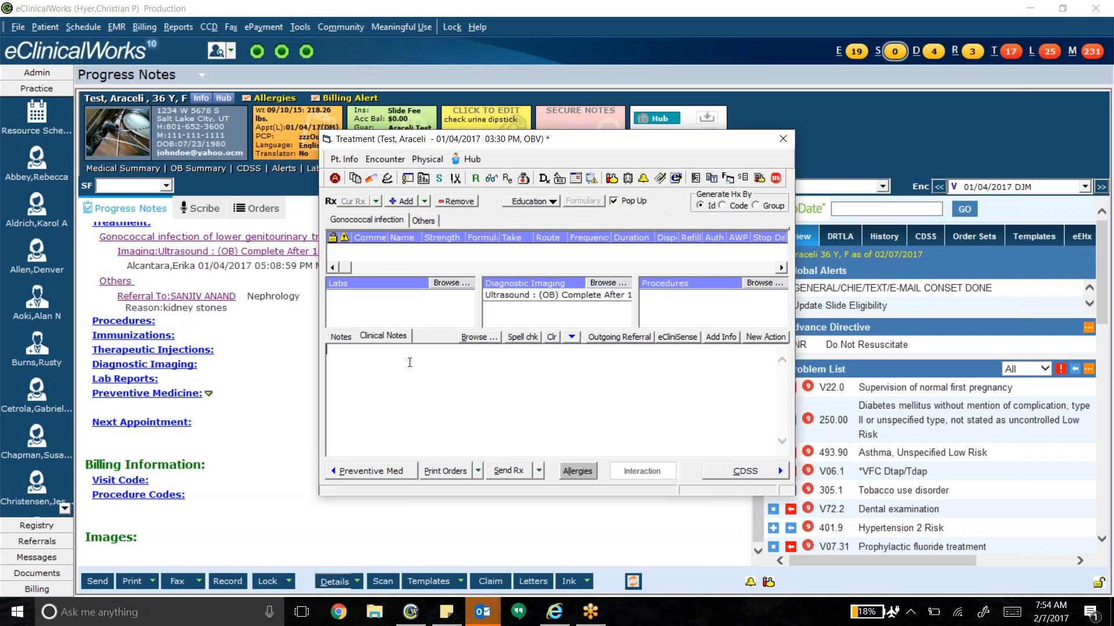
- Compare the Notes and Clinical Notes pages of the treatment, move the window aside to view the progress note, and close it
click(341, 337)
click(374, 336)
click(351, 339)
click(366, 341)
click(383, 387)
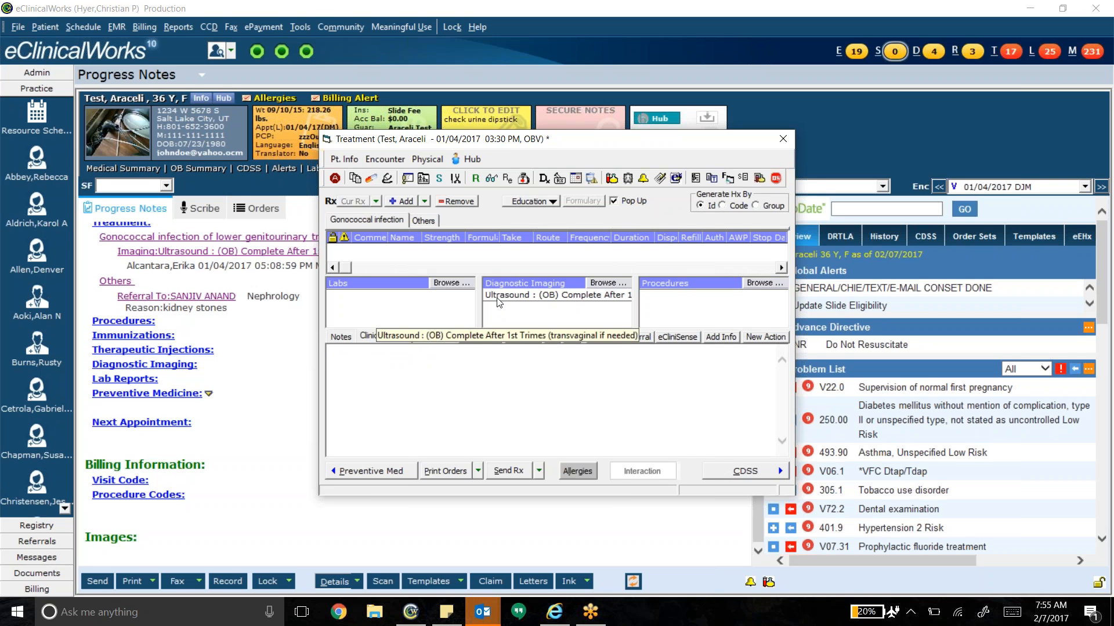
drag(486, 148, 288, 201)
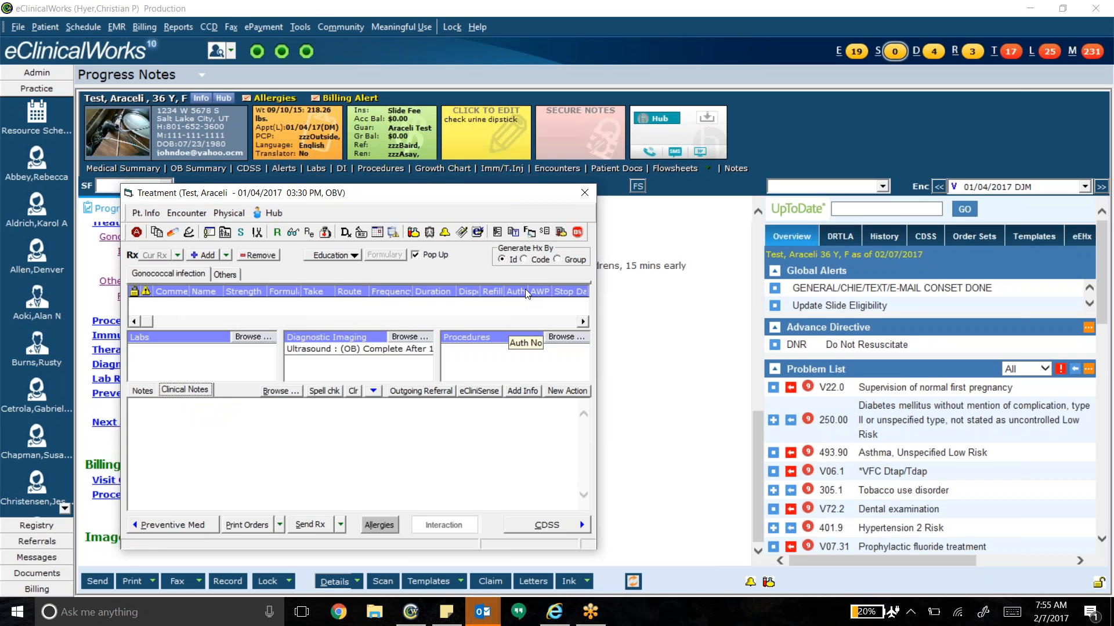
click(288, 416)
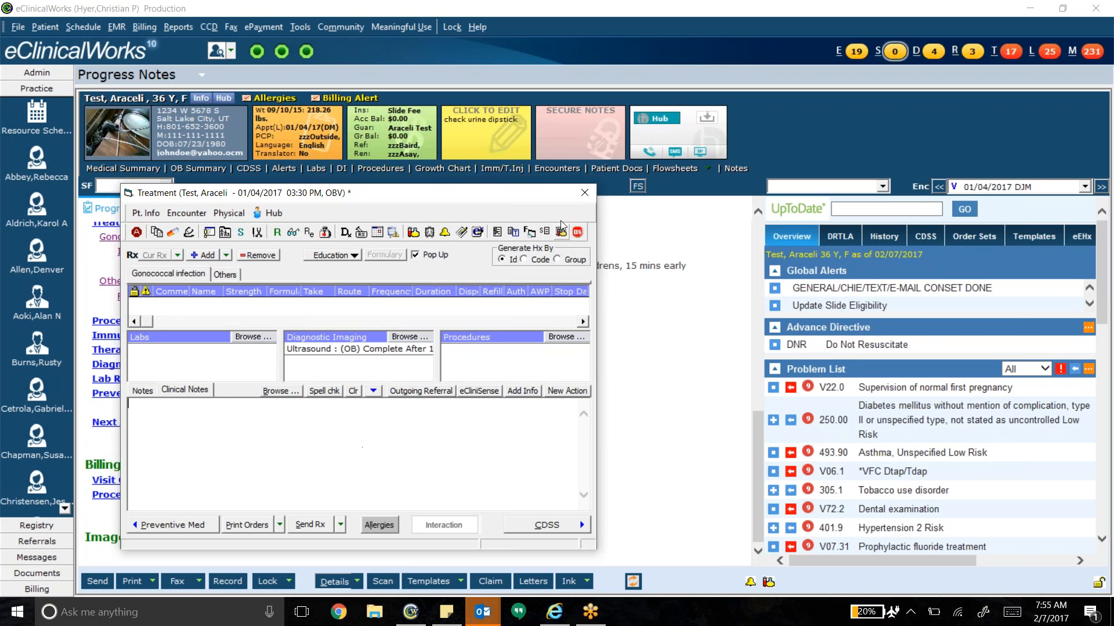
click(584, 195)
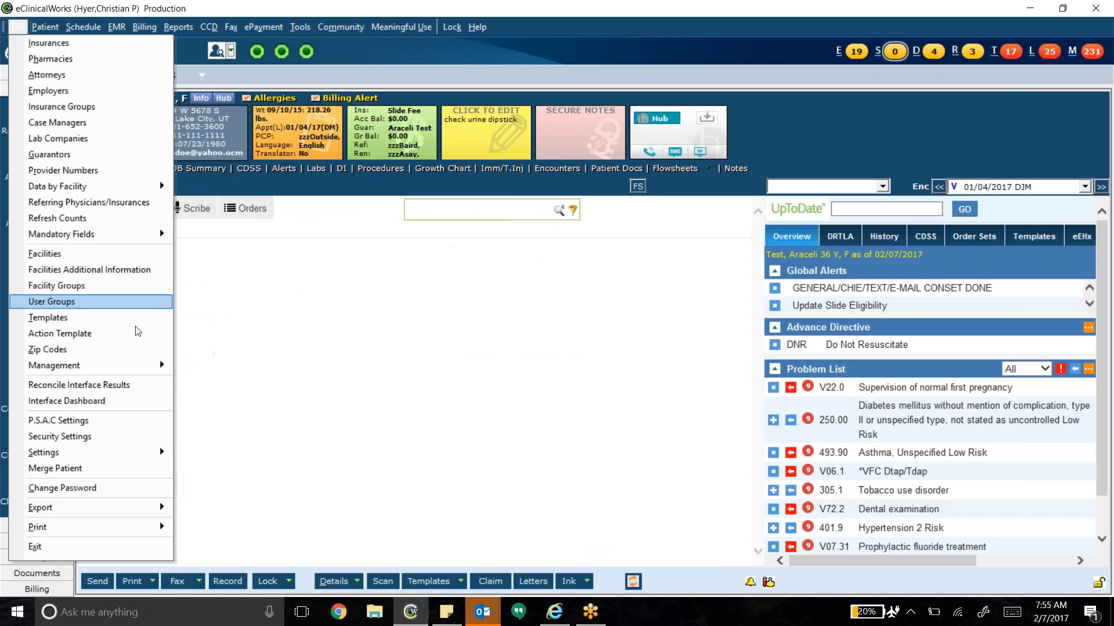
- Review the Views, User Settings and Defaults 2 pages of My Settings and confirm the settings
mouse_move(112, 459)
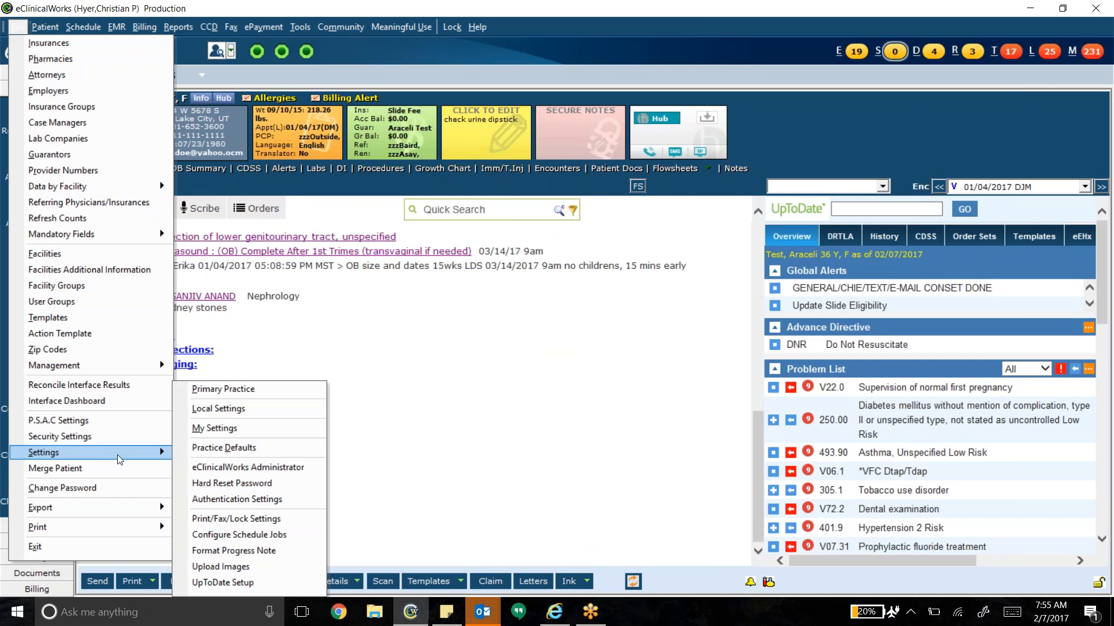
click(228, 435)
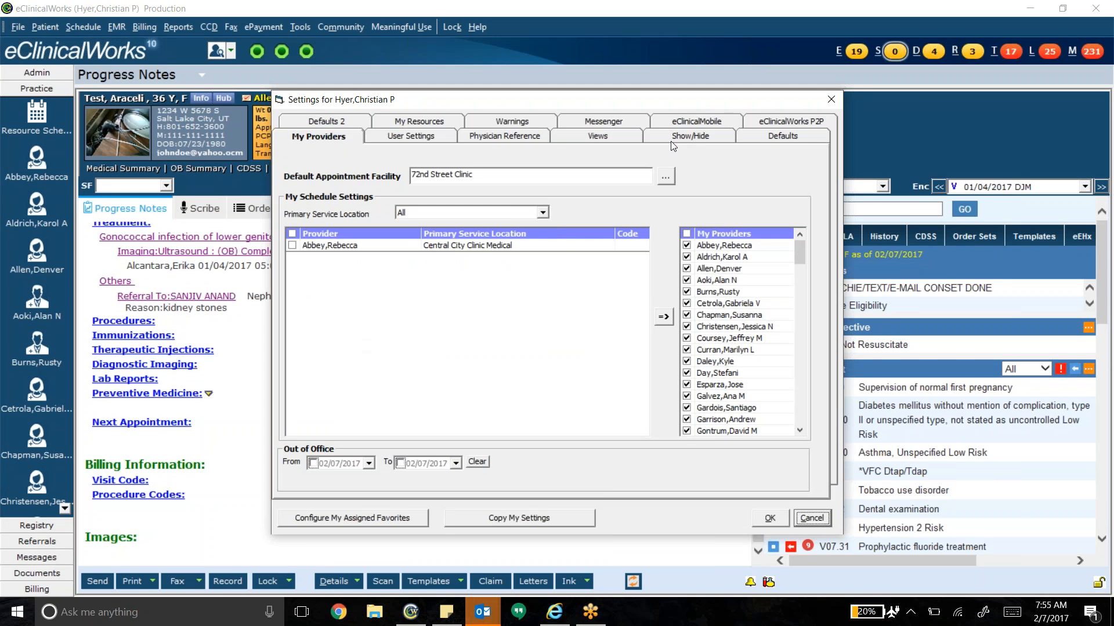
click(607, 135)
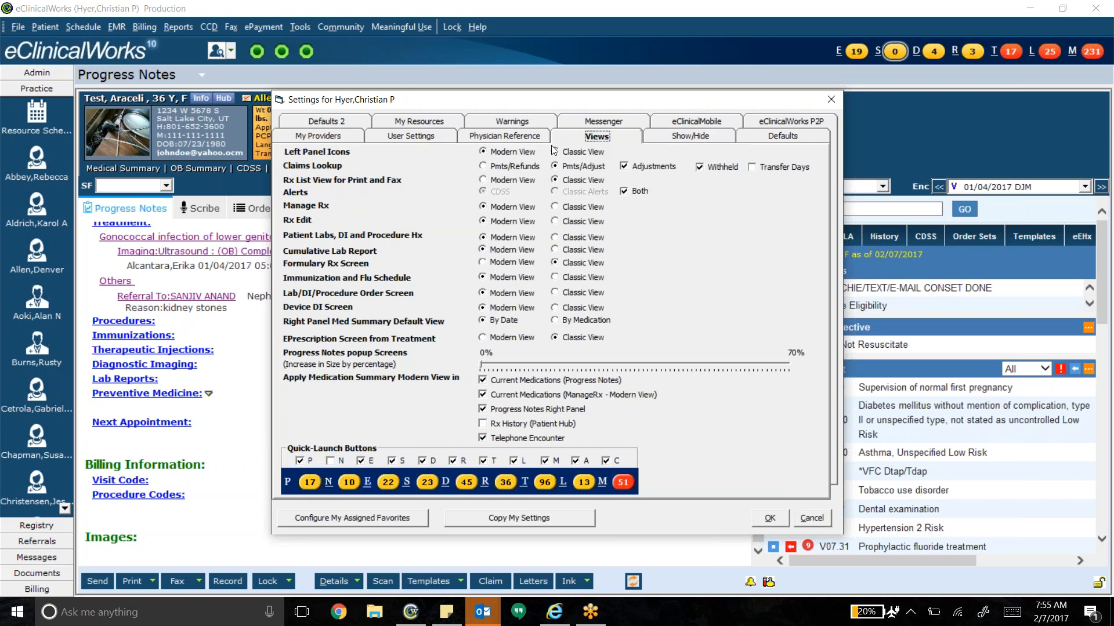
click(418, 136)
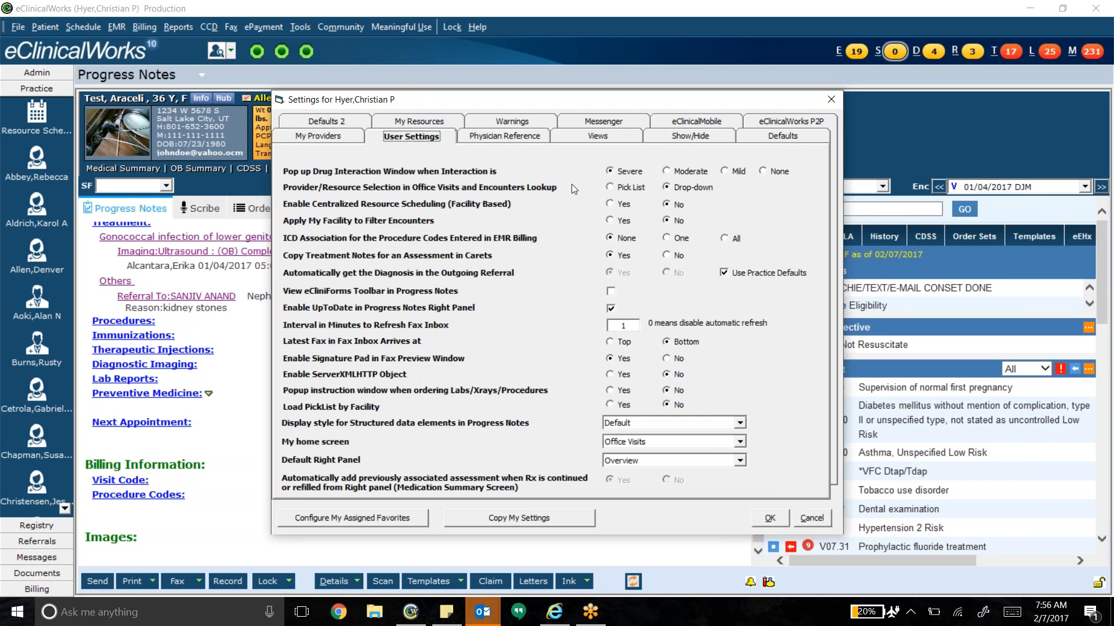
click(359, 121)
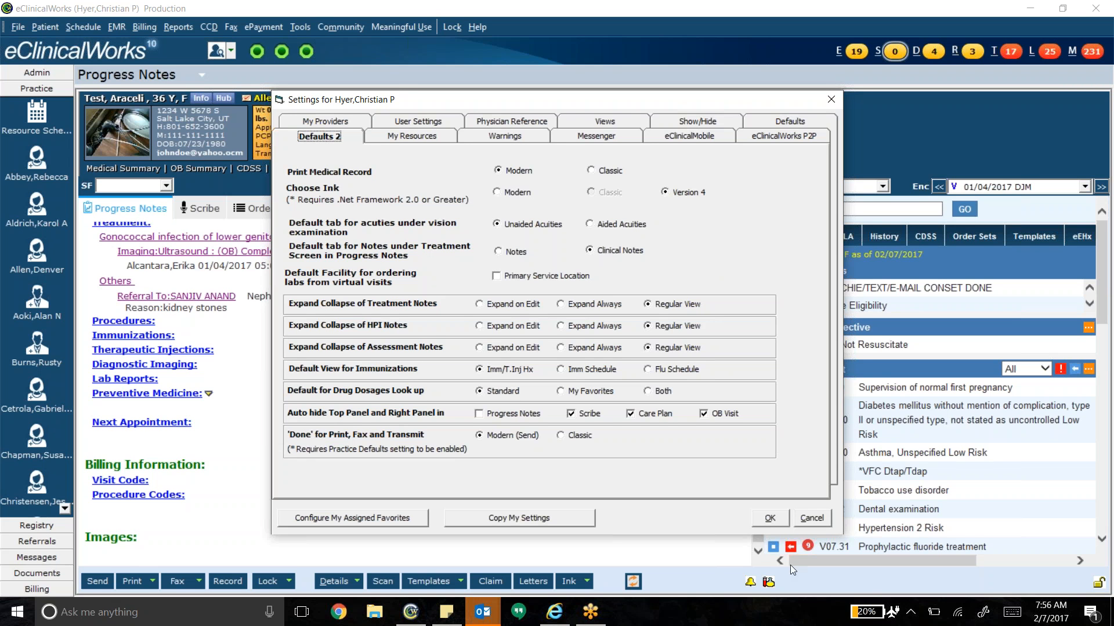
click(770, 518)
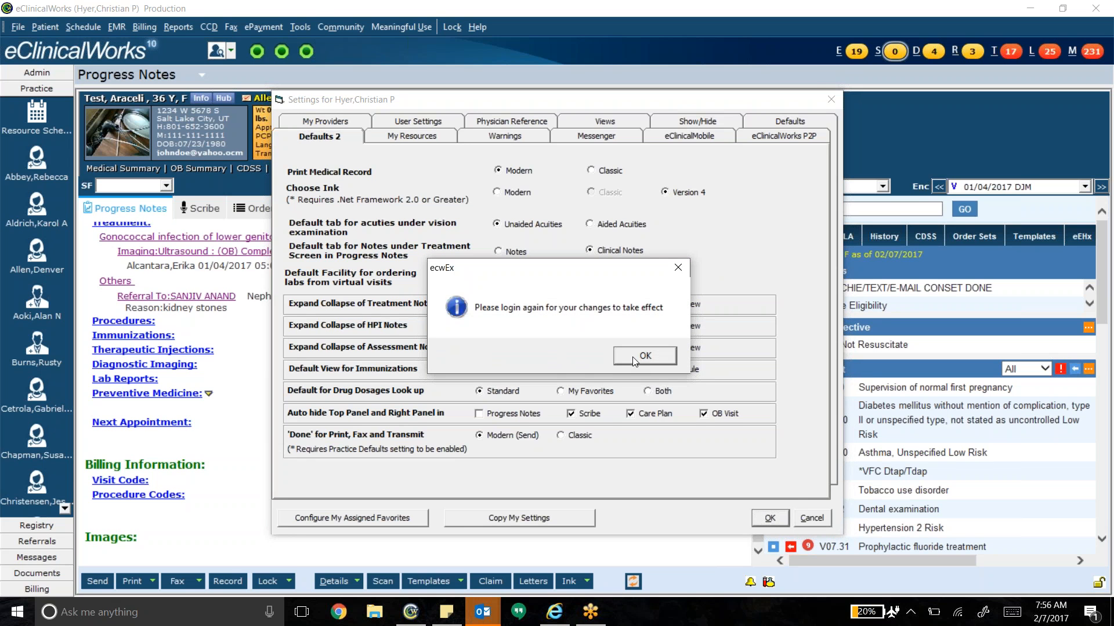
click(634, 361)
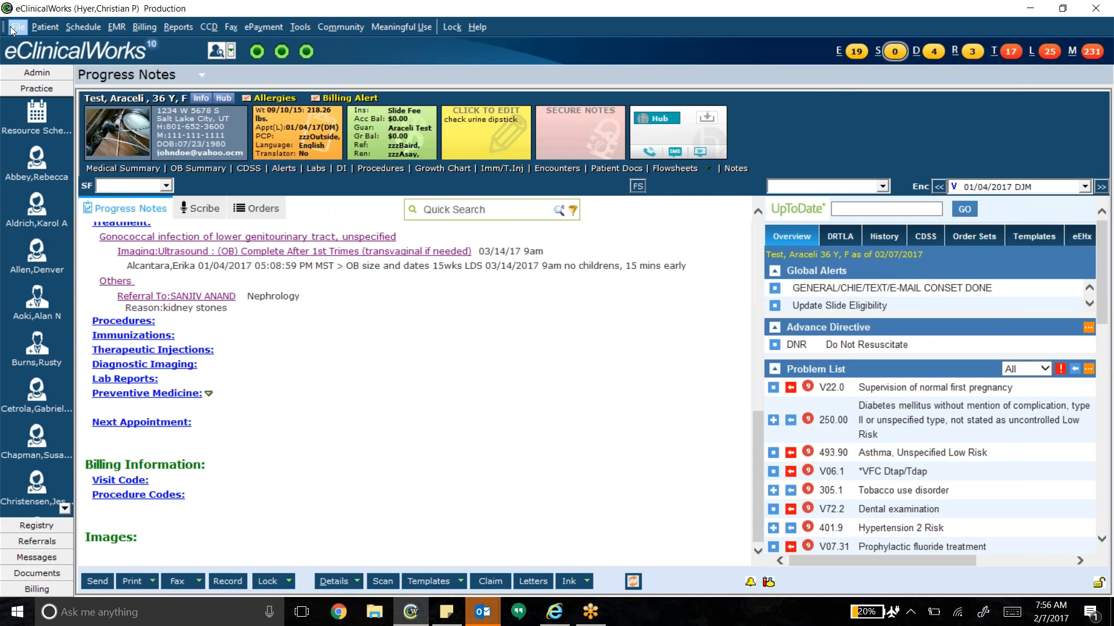
- Examine the default styles in the Print and Lock Settings of the Print/Fax/Lock configuration and leave it without saving
key(alt+f)
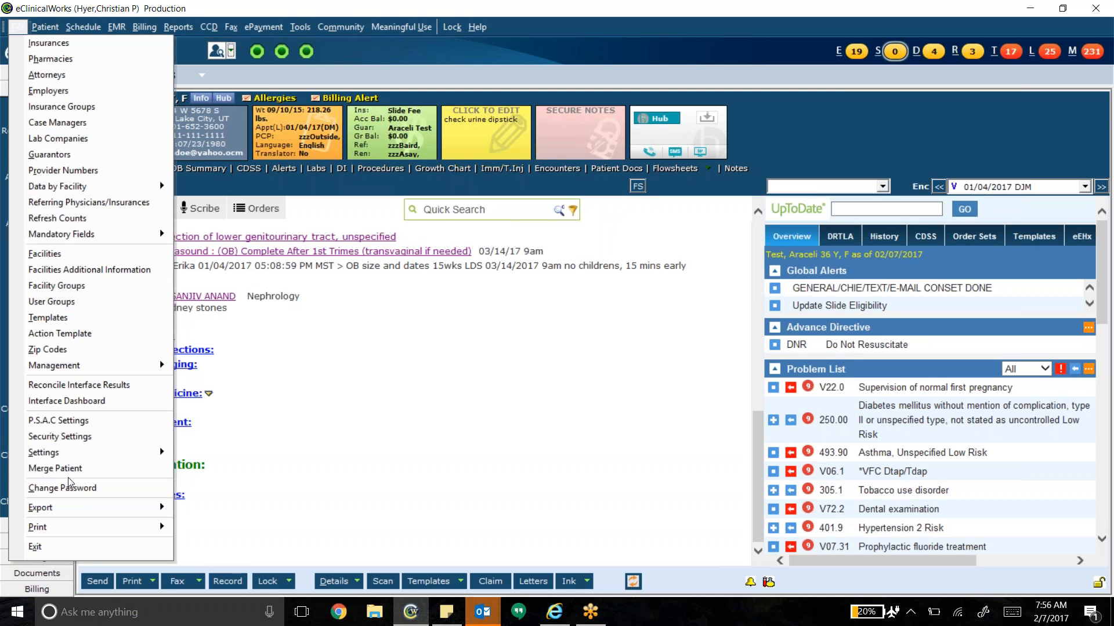
mouse_move(91, 459)
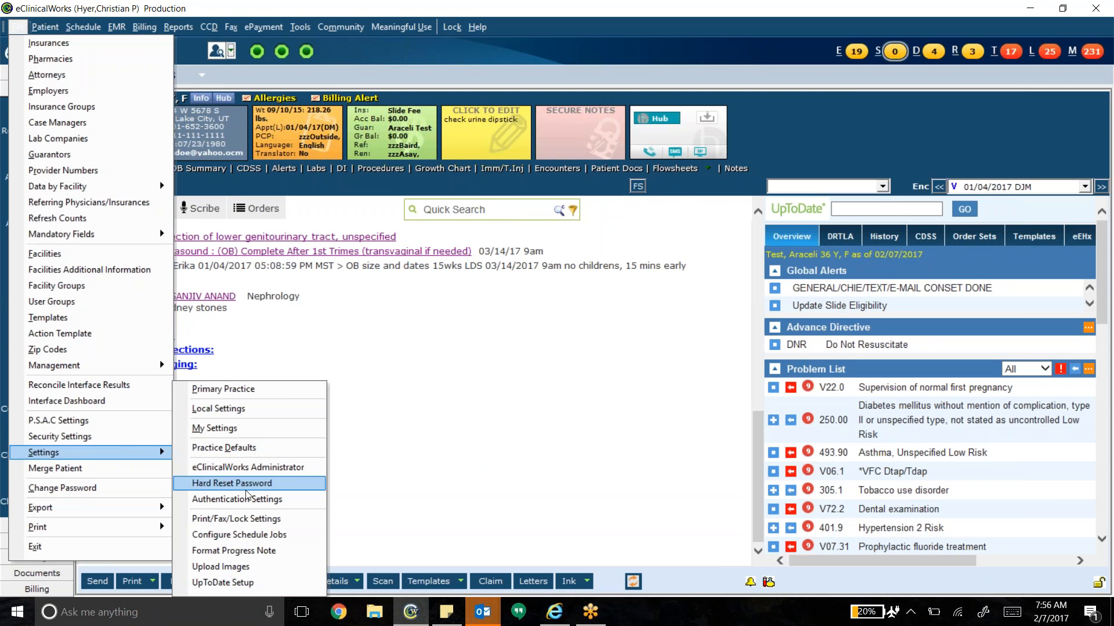
click(259, 520)
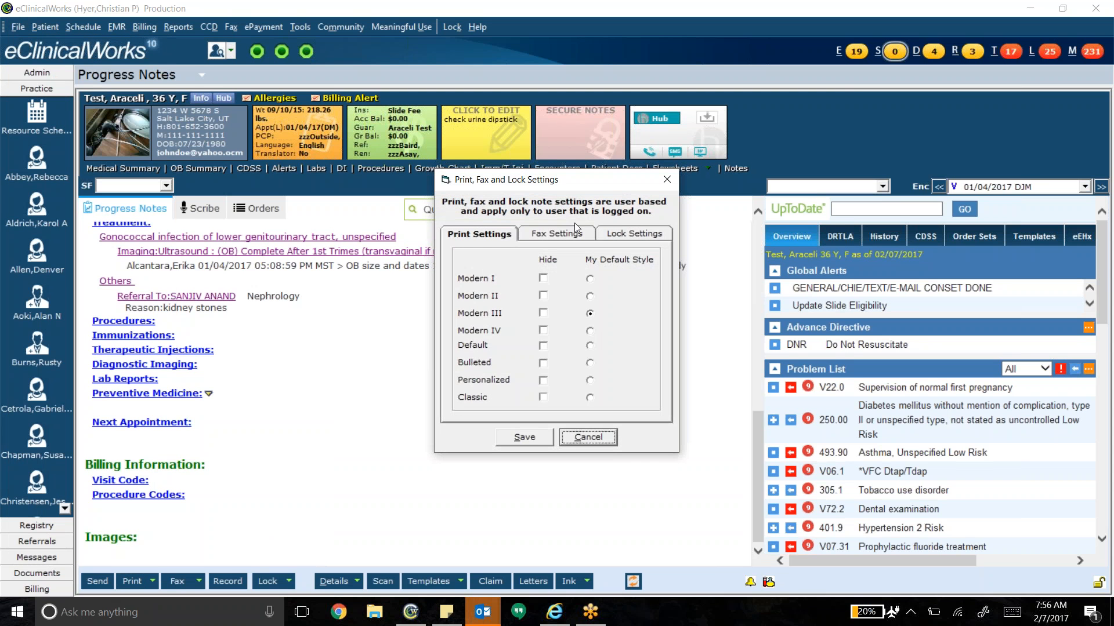
click(634, 237)
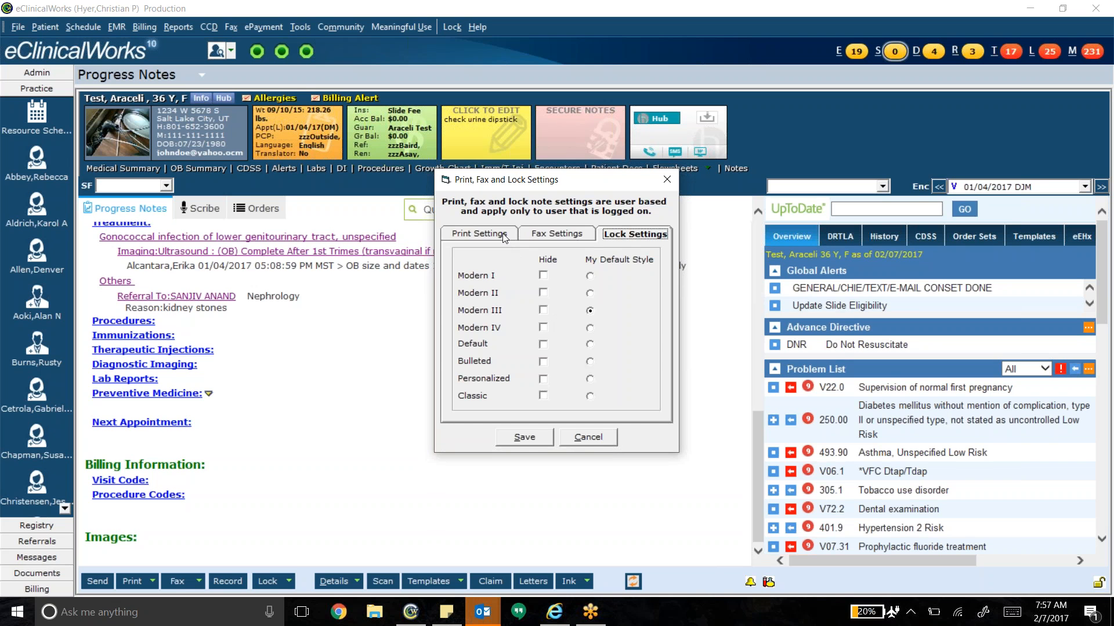
click(569, 441)
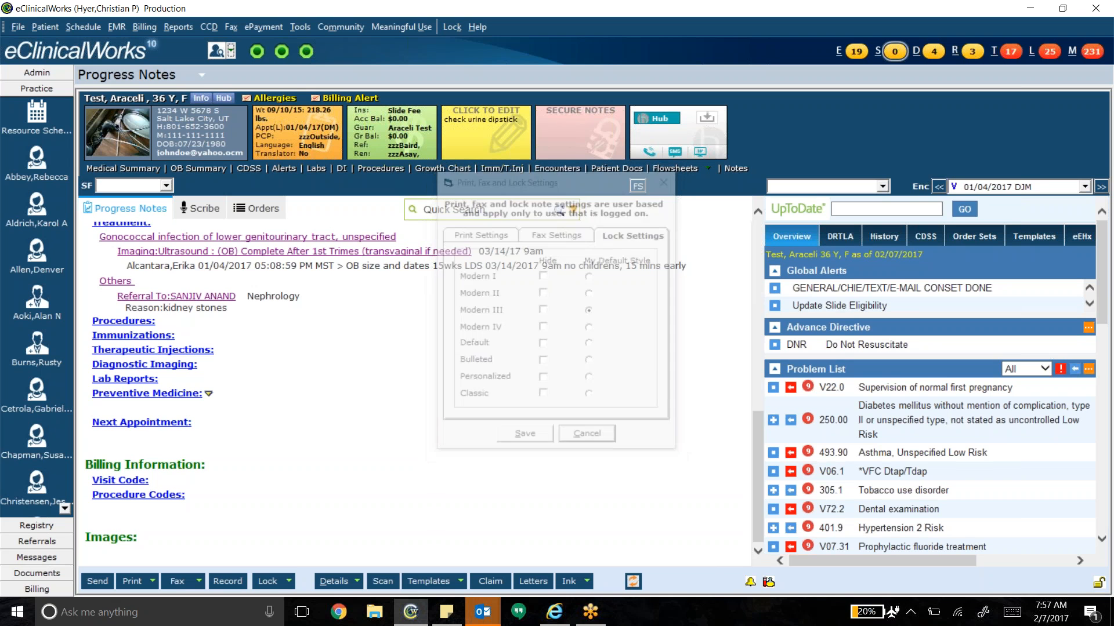
- Open the ROS section of the progress note and display its Systems category
scroll(542, 418, up, 8)
scroll(536, 414, down, 5)
scroll(521, 409, up, 3)
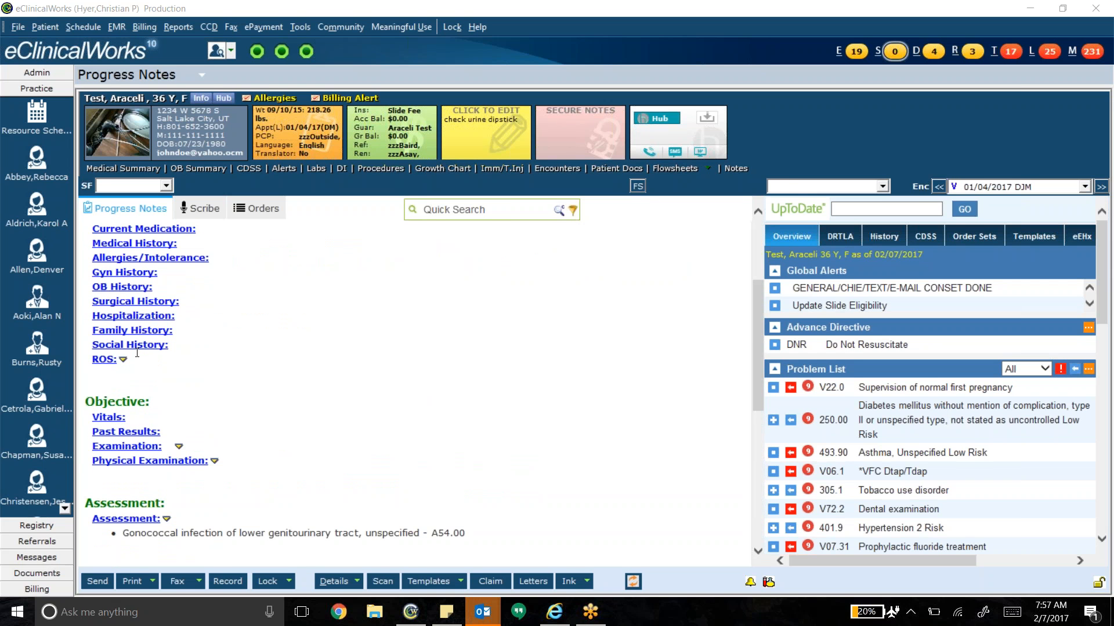
click(103, 360)
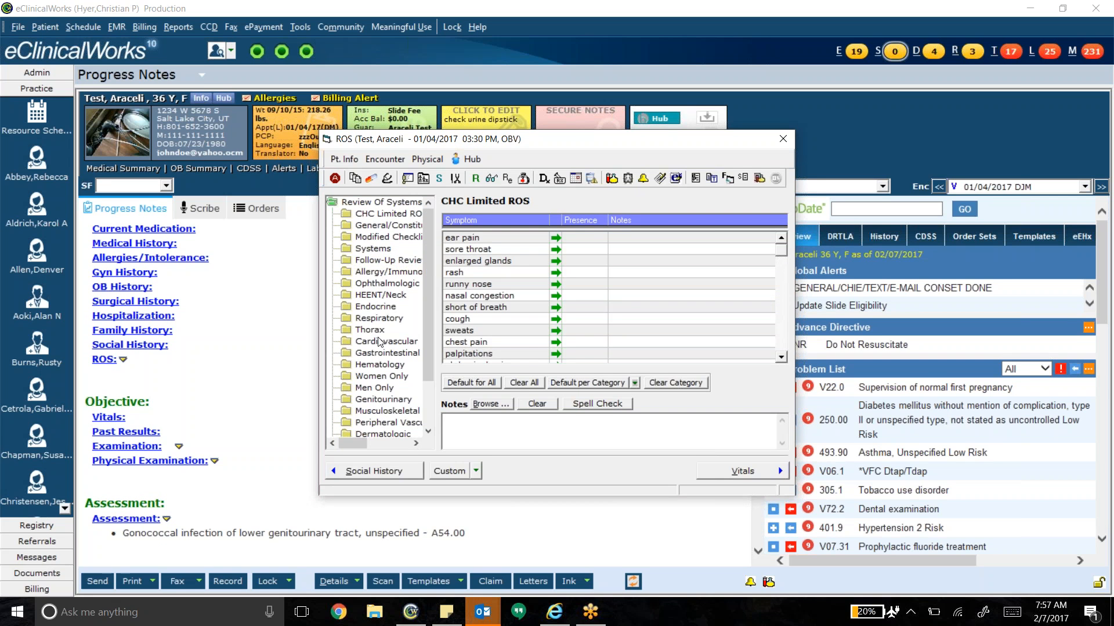
click(386, 251)
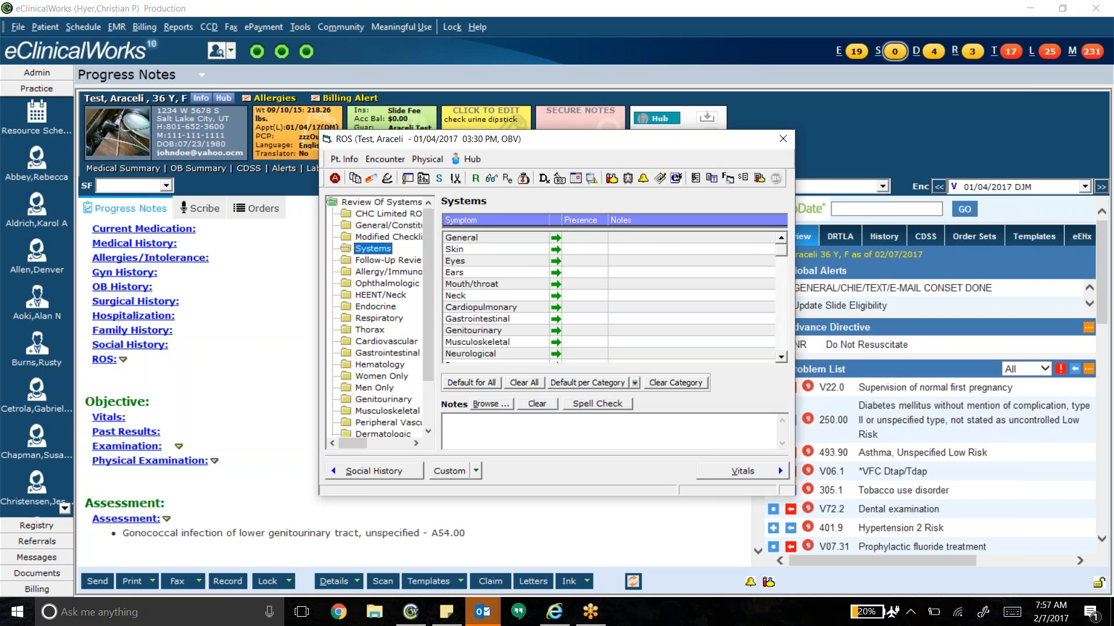
- Fill in the default notes for every system from General through Neurological and close the ROS window
click(555, 238)
click(555, 249)
click(555, 261)
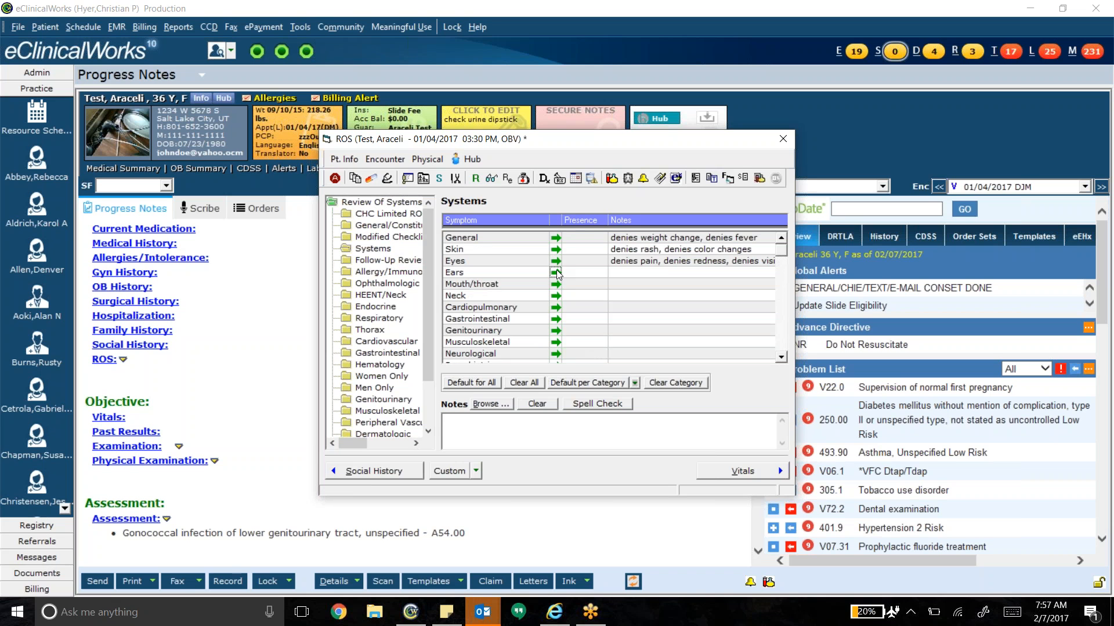
click(555, 273)
click(556, 284)
click(555, 296)
click(556, 308)
click(556, 319)
click(556, 330)
click(555, 342)
click(555, 354)
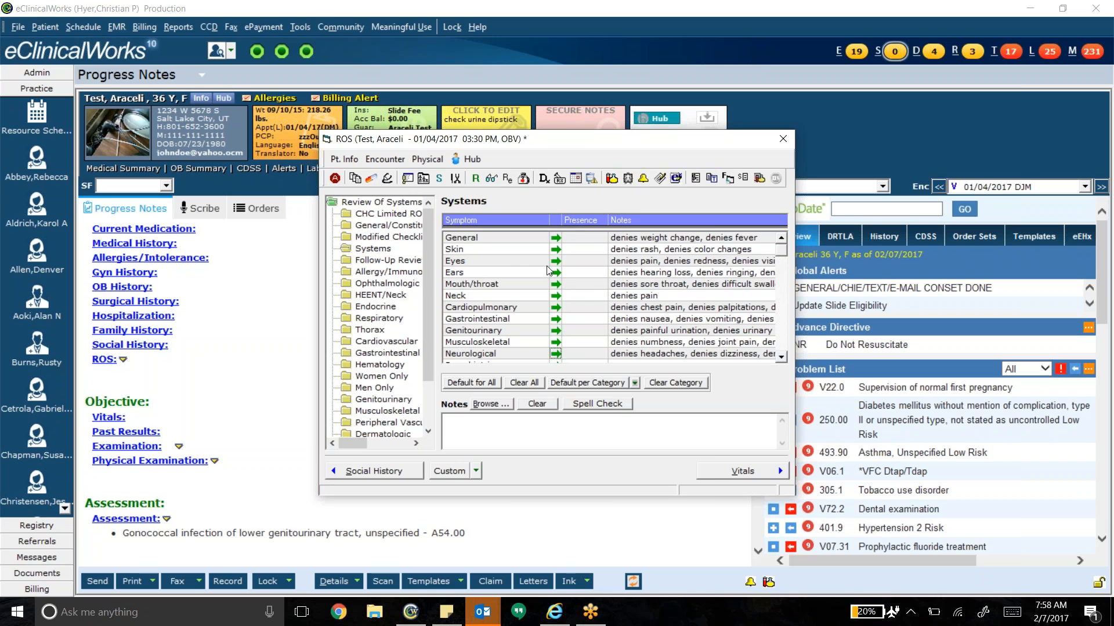
click(689, 238)
click(593, 419)
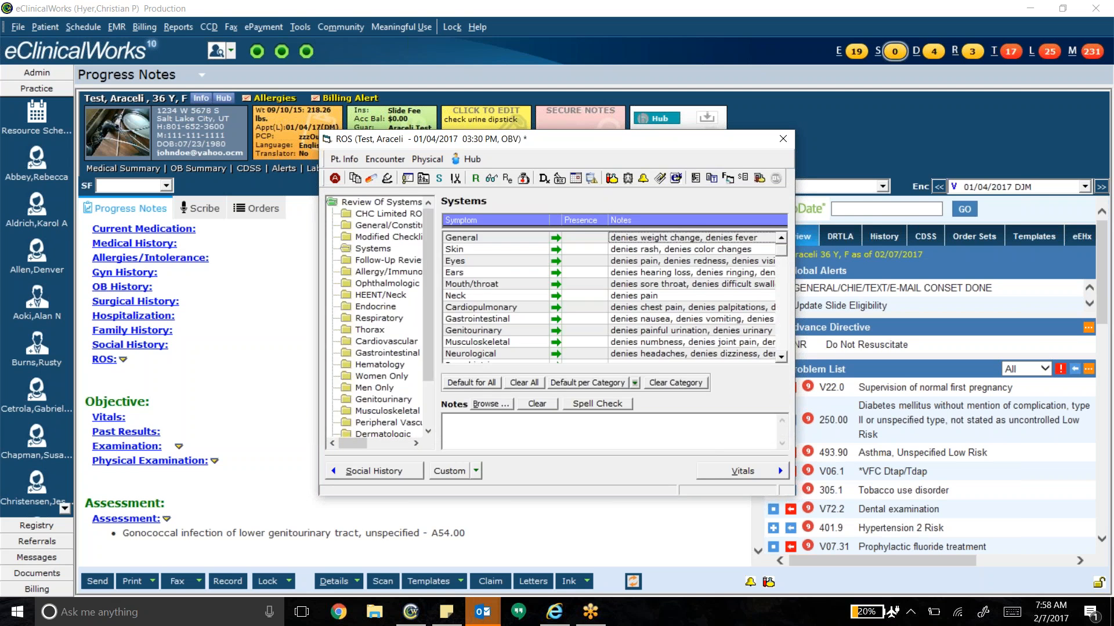
click(783, 140)
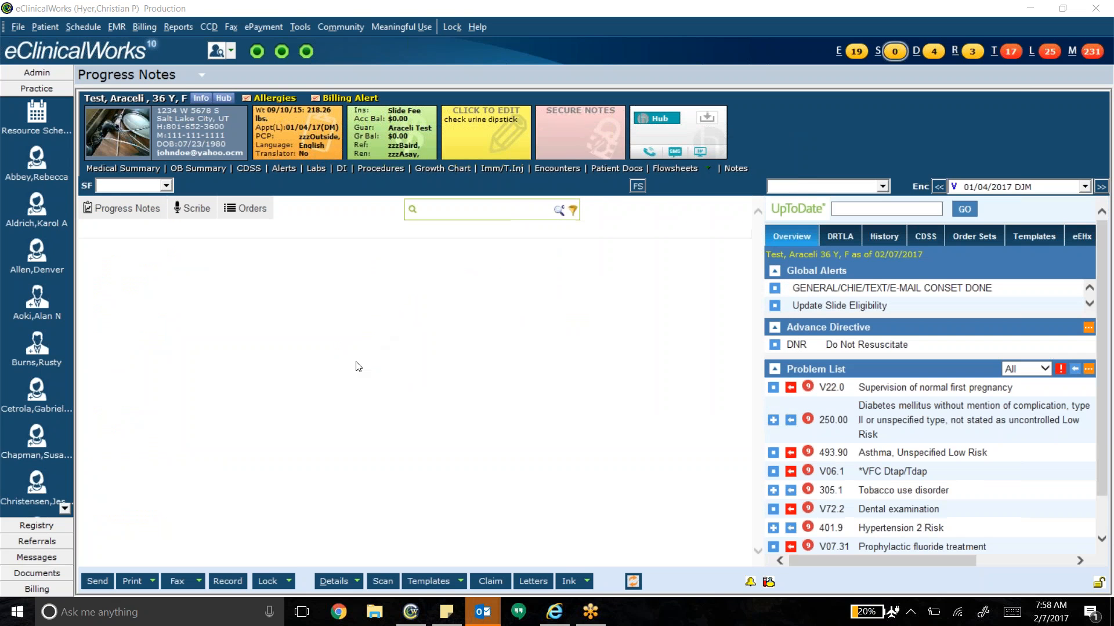
- Open the Physical Examination section of the progress note and display its Categories list
scroll(322, 319, down, 3)
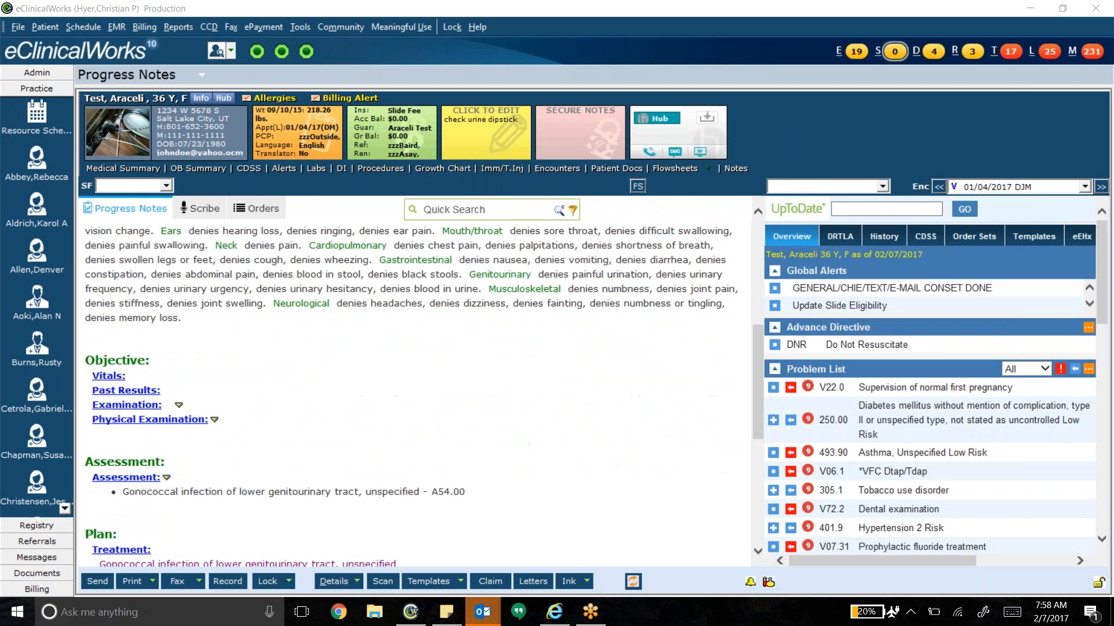
click(153, 420)
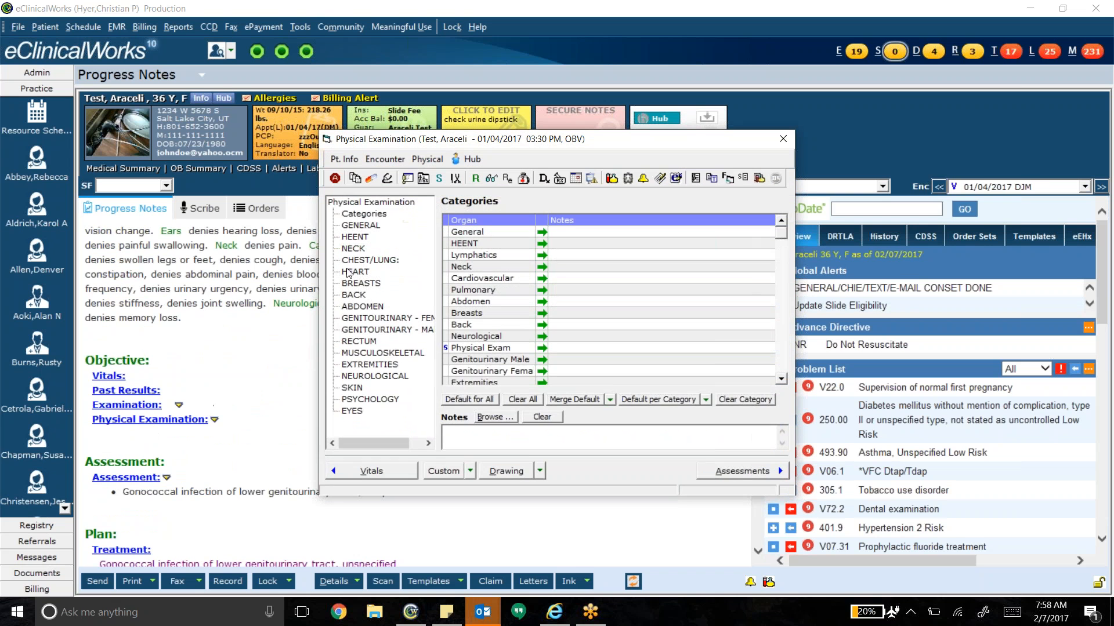
click(356, 214)
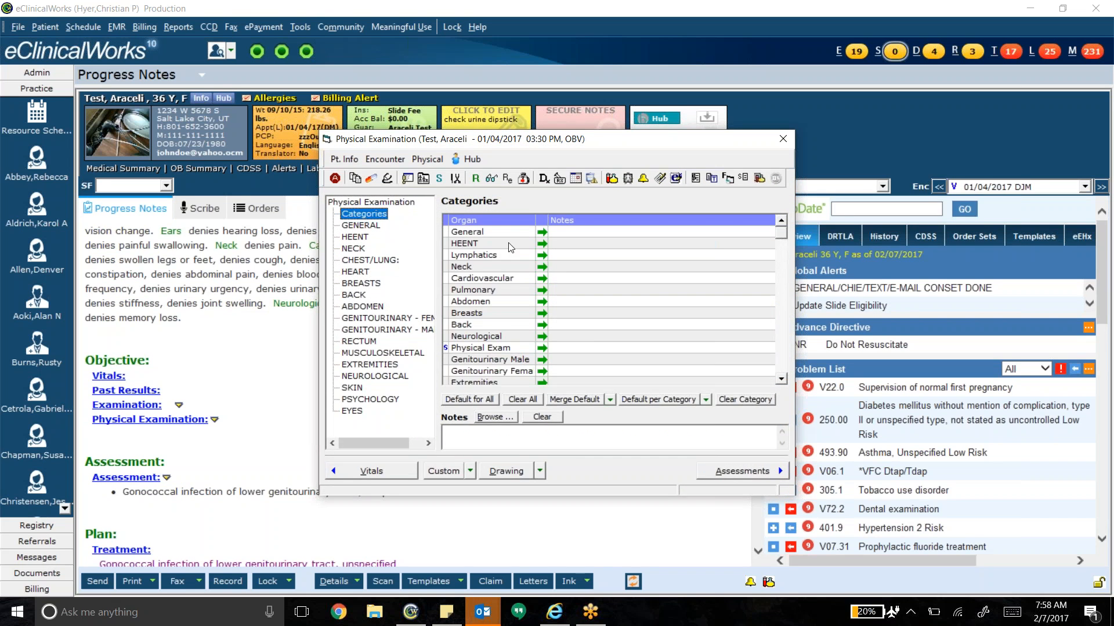
- Fill in the default notes for the organs from General through Extremities, skipping Physical Exam, and clear the category again
click(541, 233)
click(542, 244)
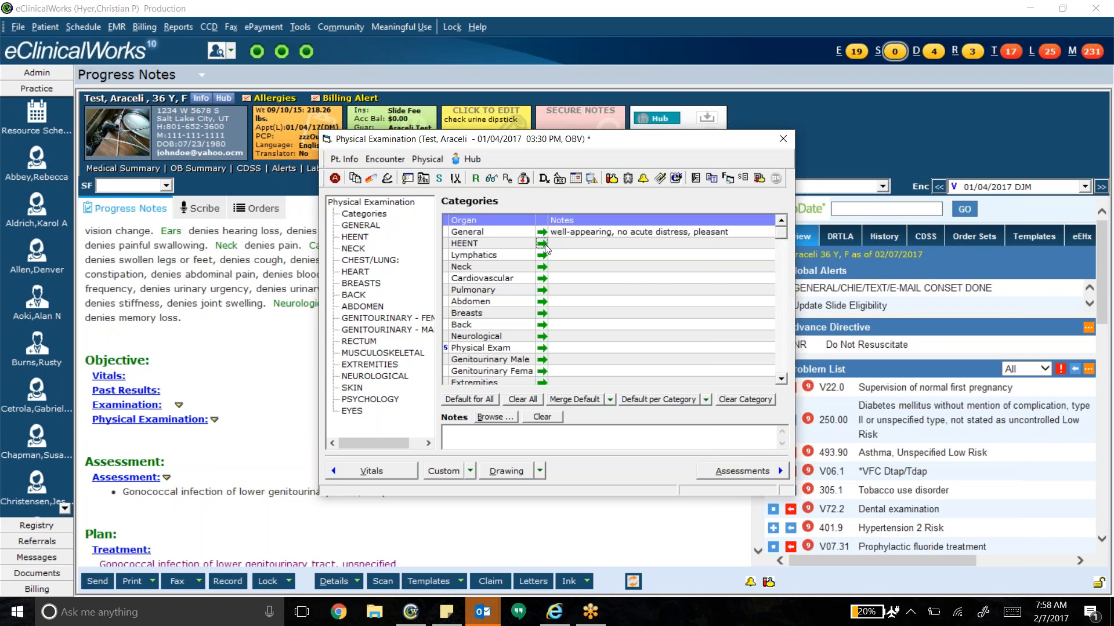
click(542, 256)
click(542, 267)
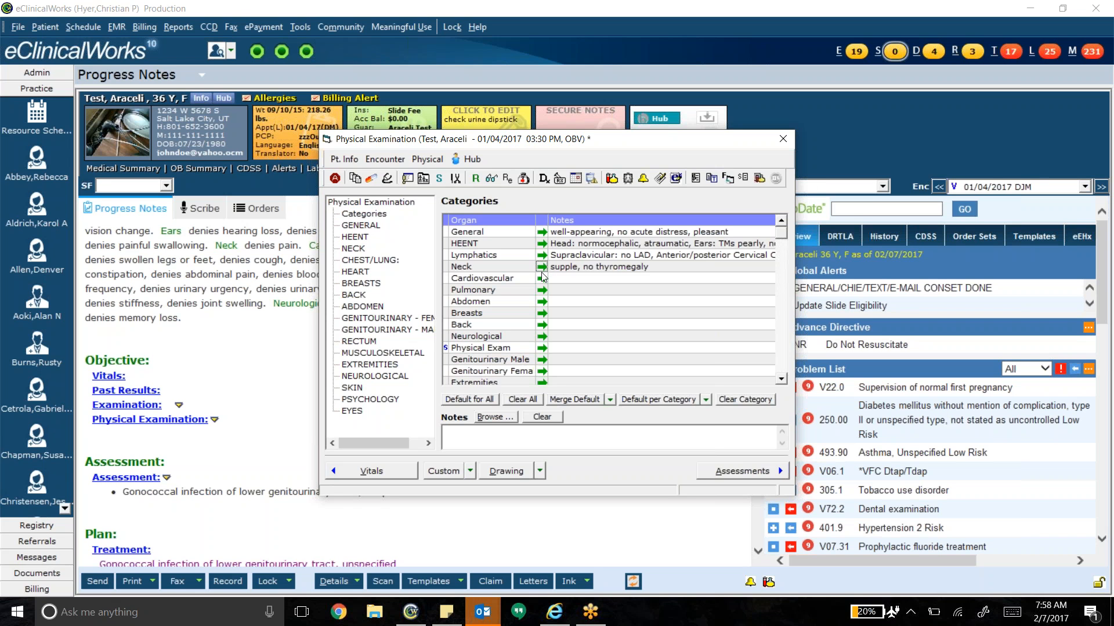
click(542, 279)
click(542, 291)
click(542, 302)
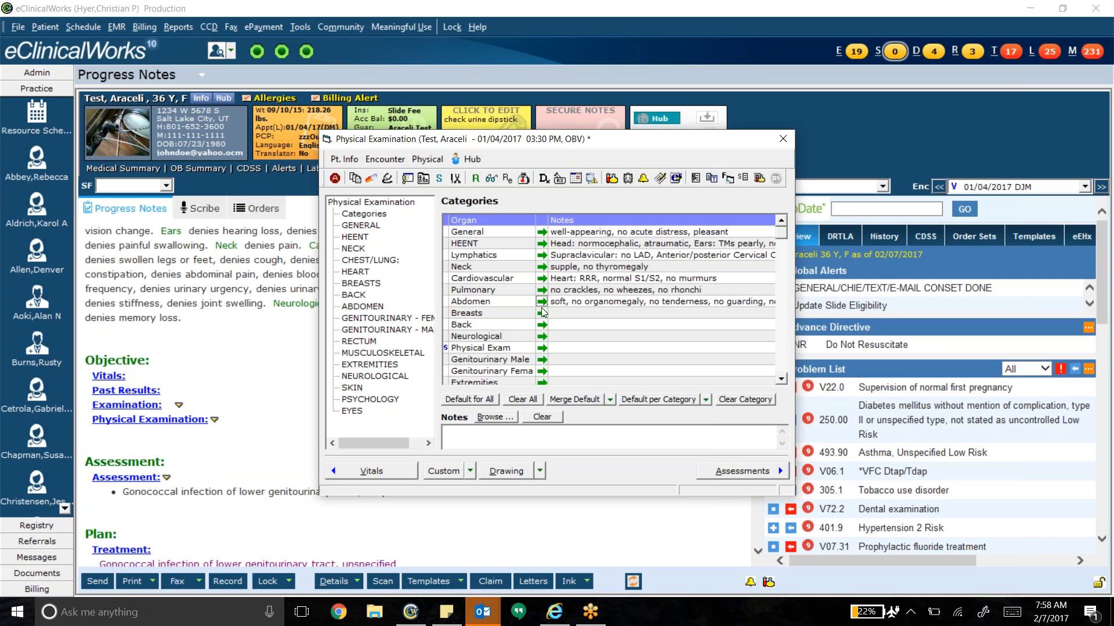
click(542, 315)
click(542, 325)
click(542, 337)
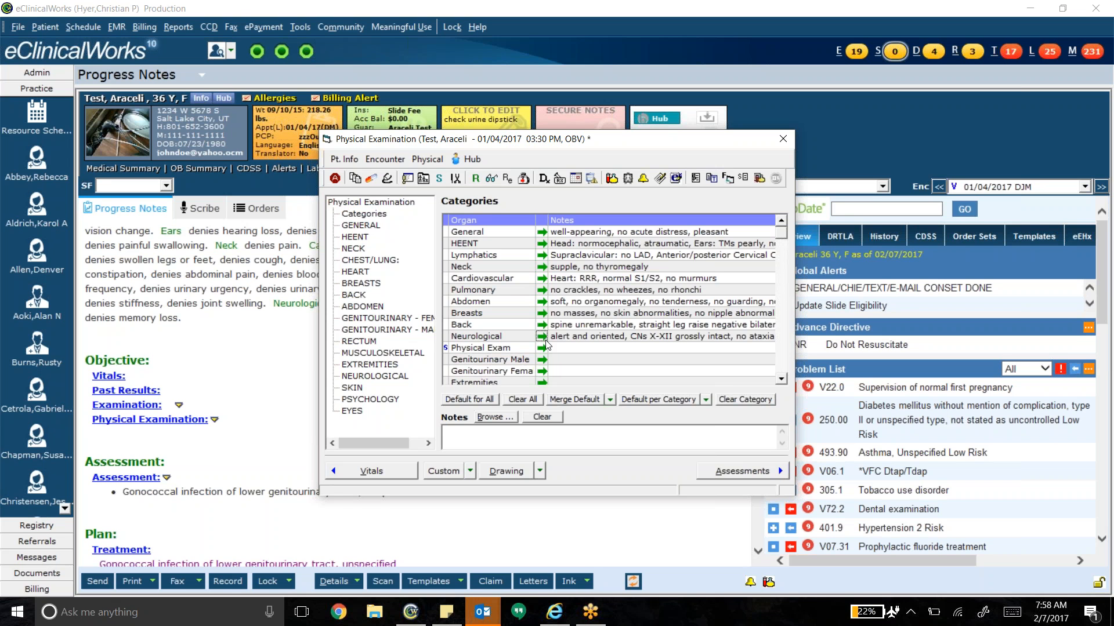
click(542, 360)
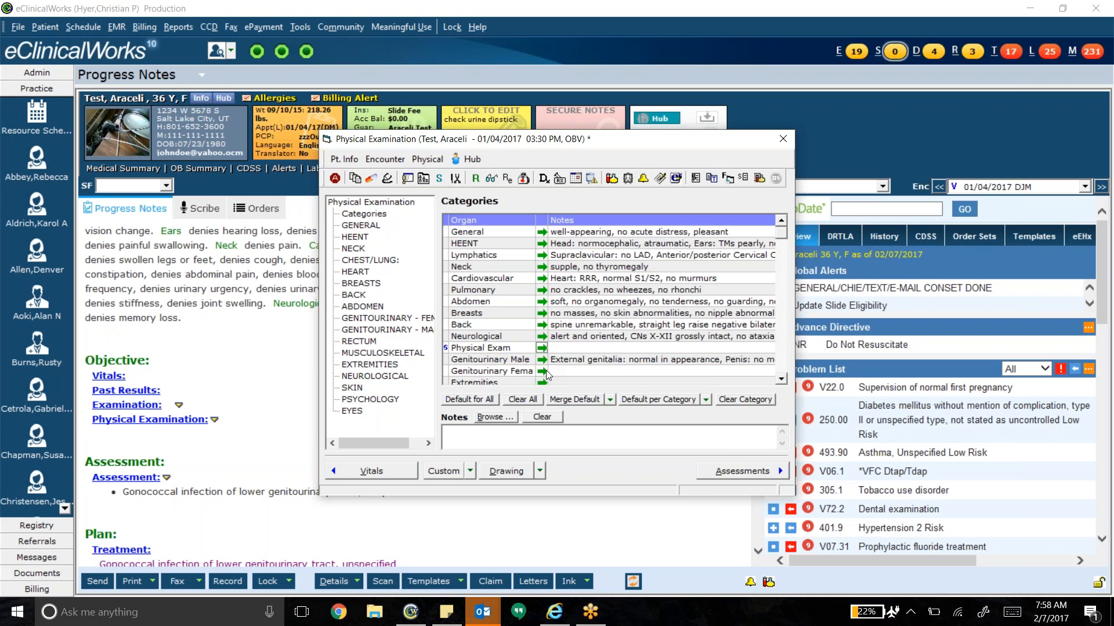
click(546, 372)
click(543, 382)
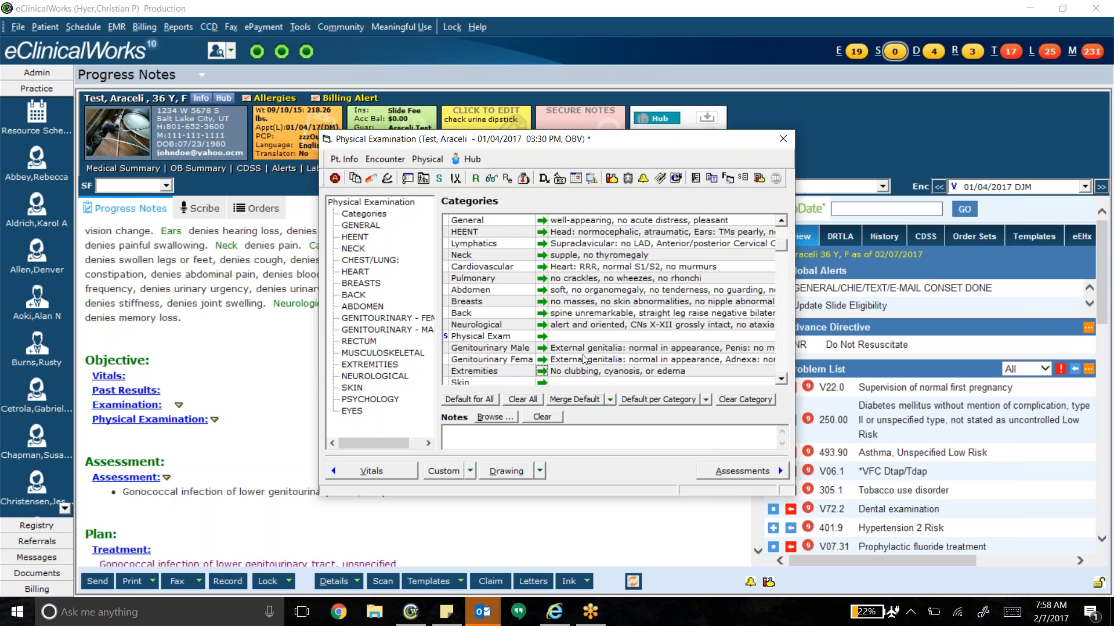
click(733, 401)
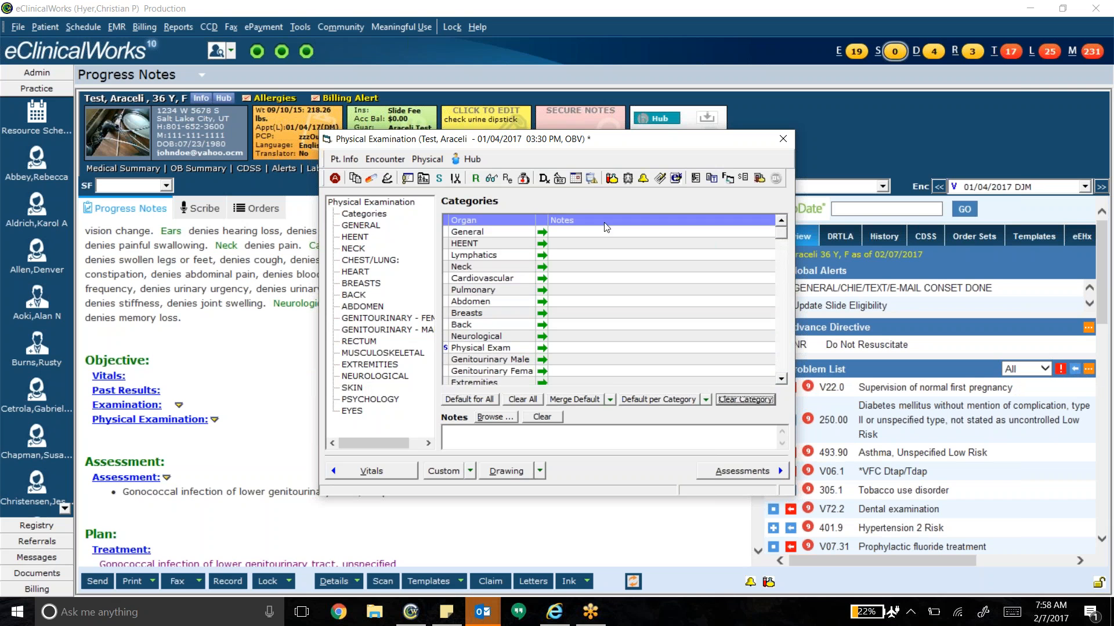
- Examine the Default per Category options for saving, viewing and applying defaults, and close the Physical Examination window without choosing one
click(706, 399)
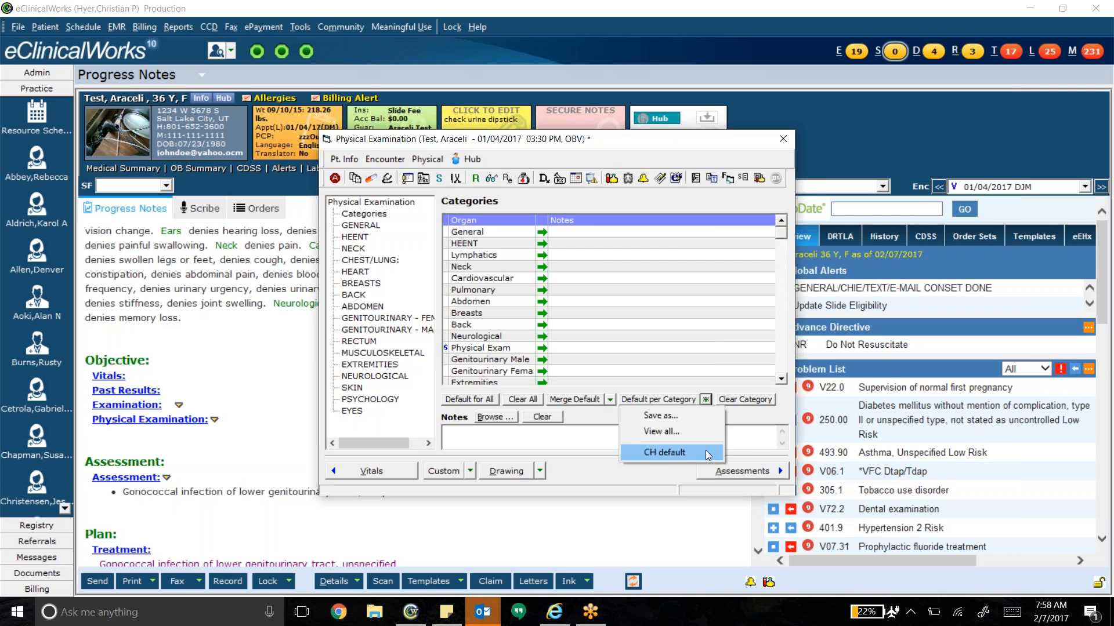
click(749, 426)
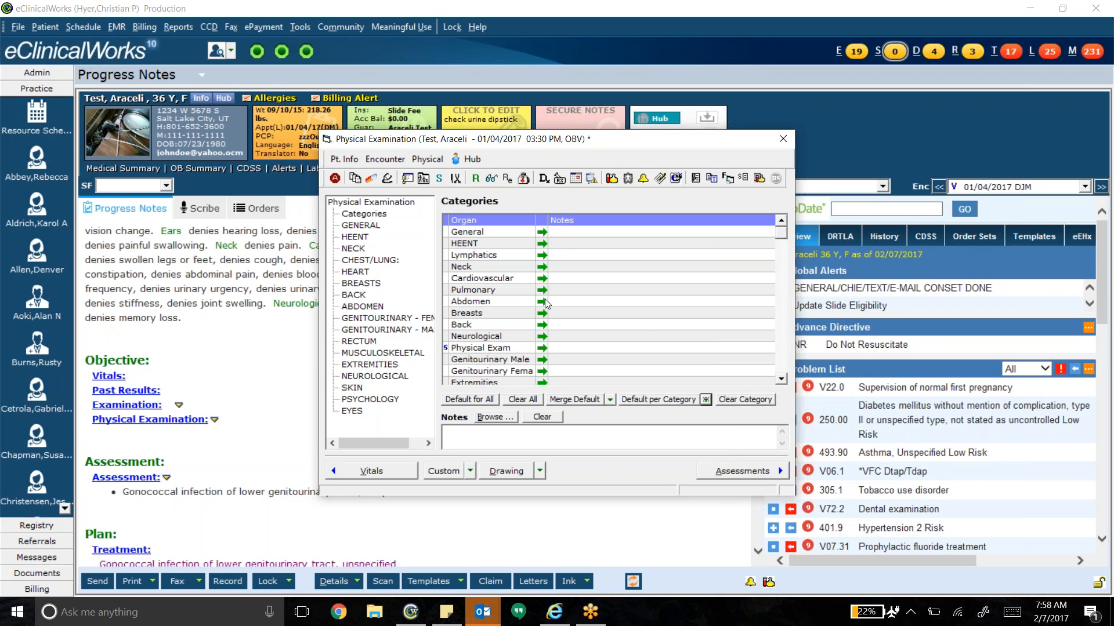
click(705, 400)
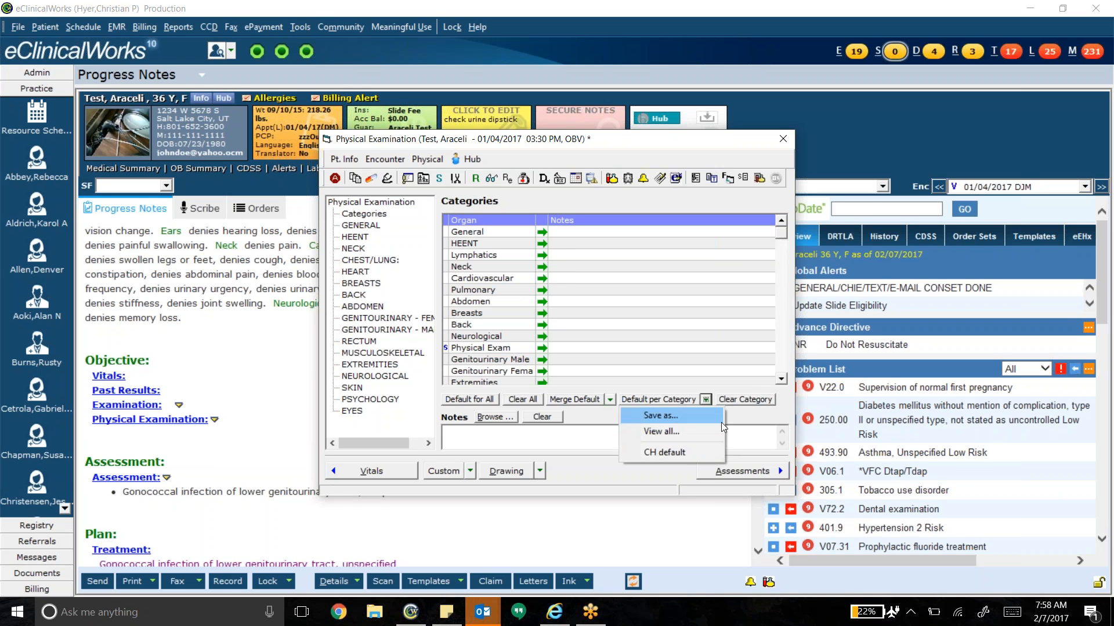
click(743, 423)
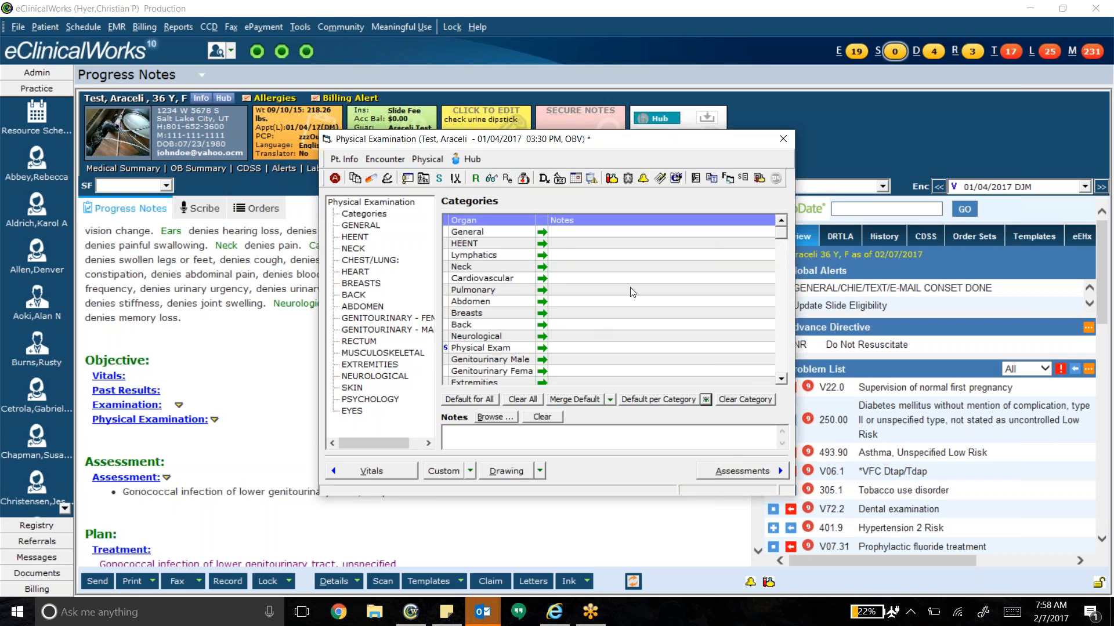
click(784, 140)
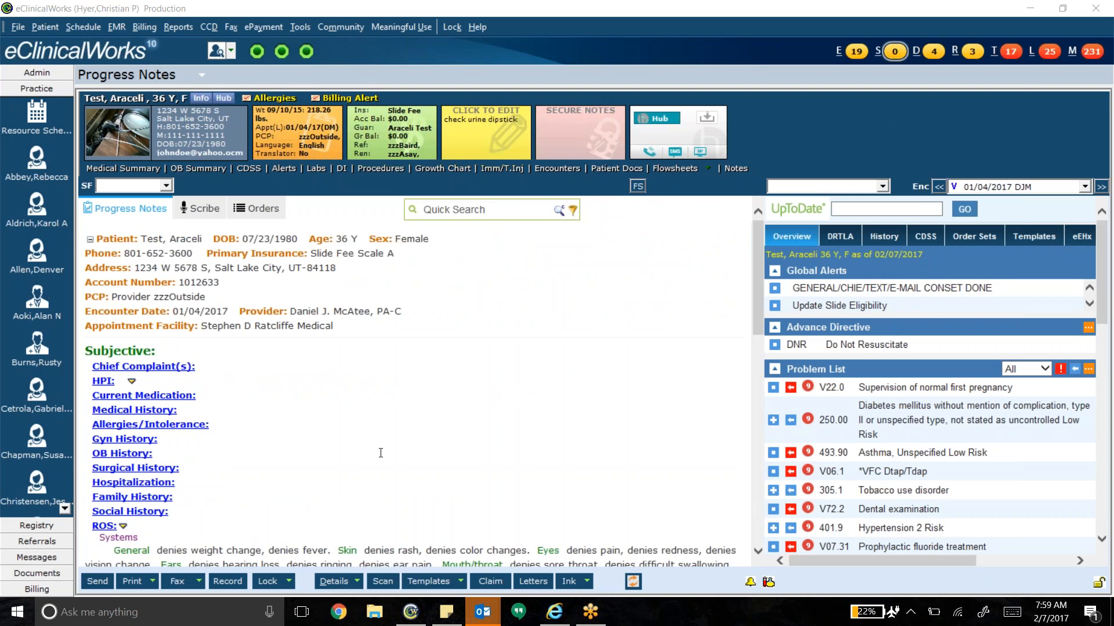
scroll(380, 452, down, 4)
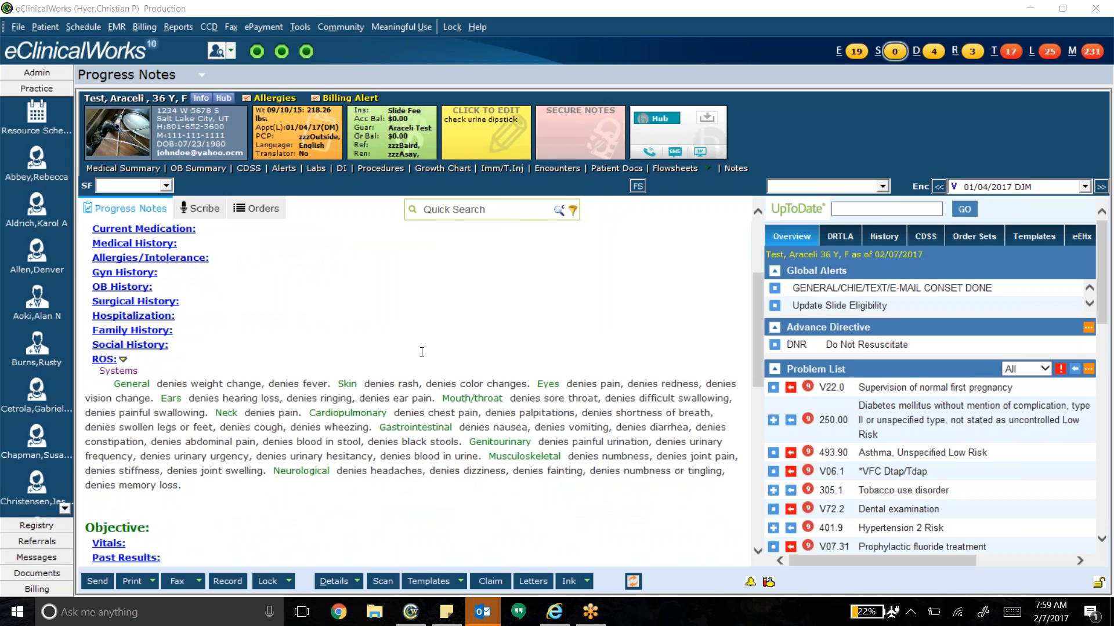